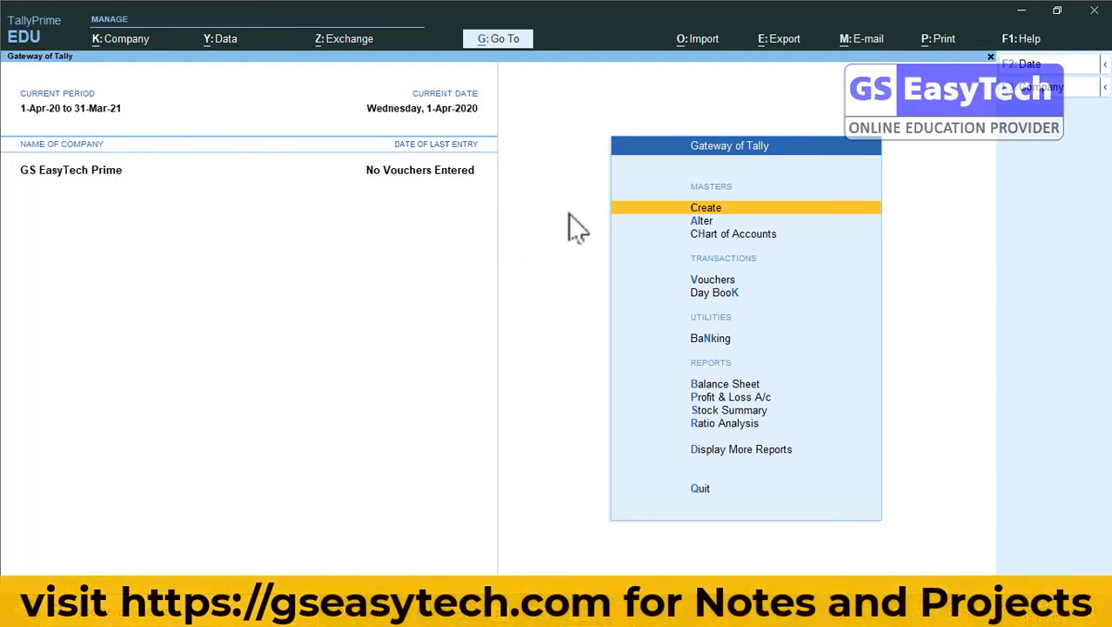
Start creating a new ledger master named Packing Charges.
click(706, 216)
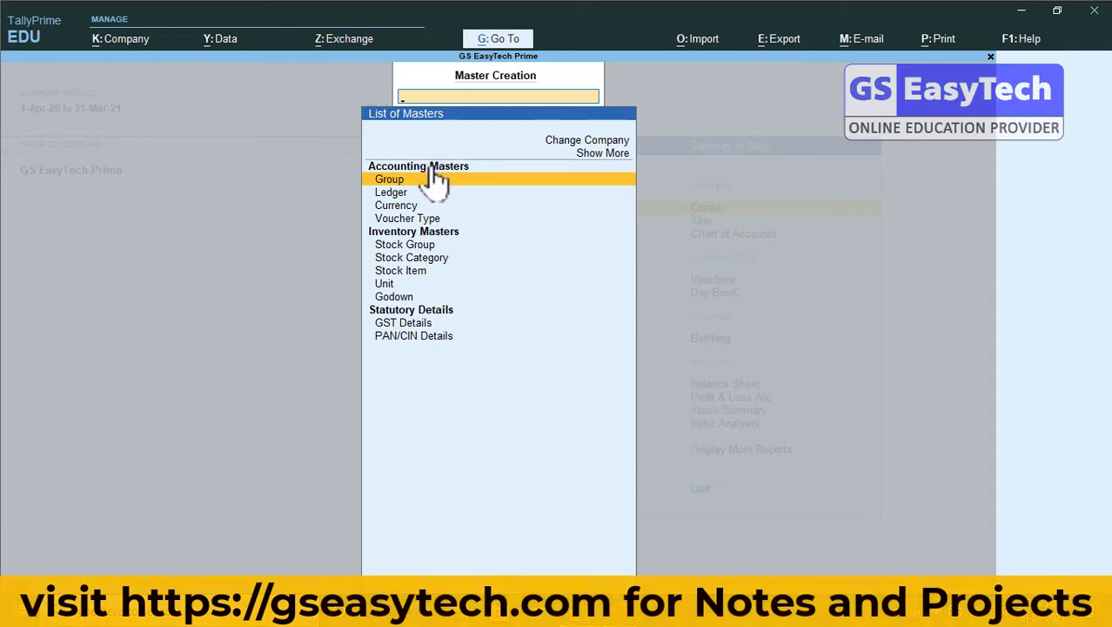
click(391, 192)
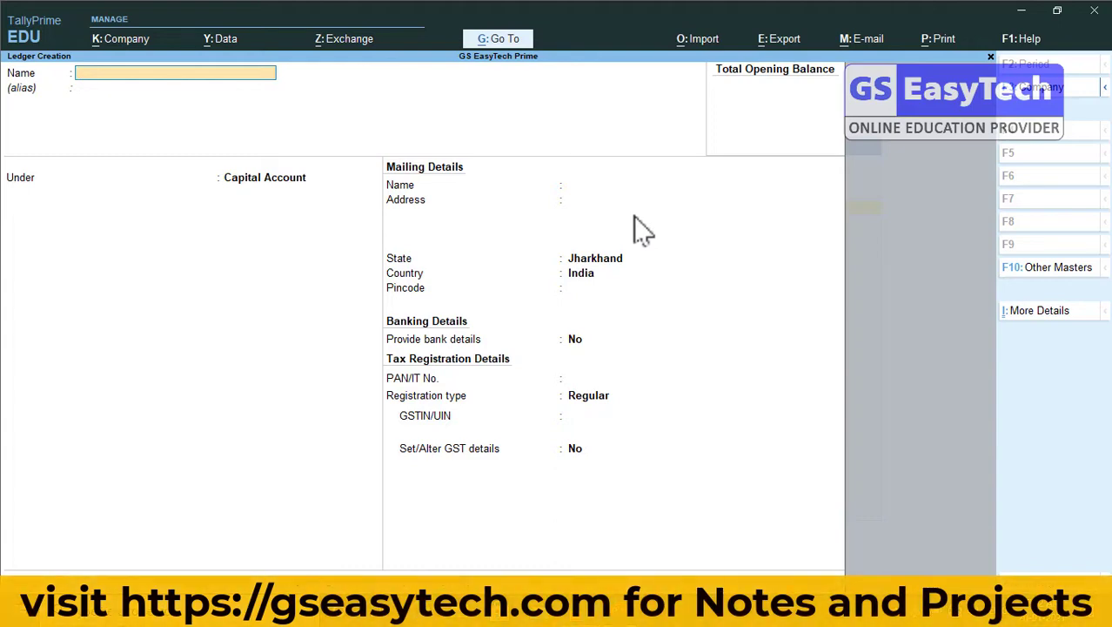
text(Packing Charges)
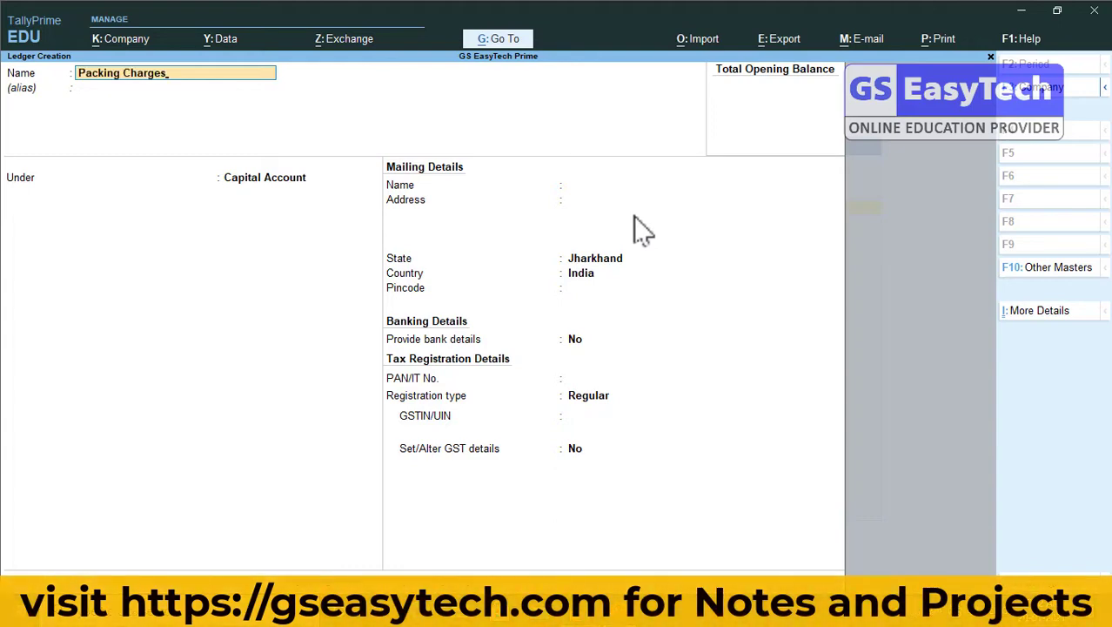
key(Return)
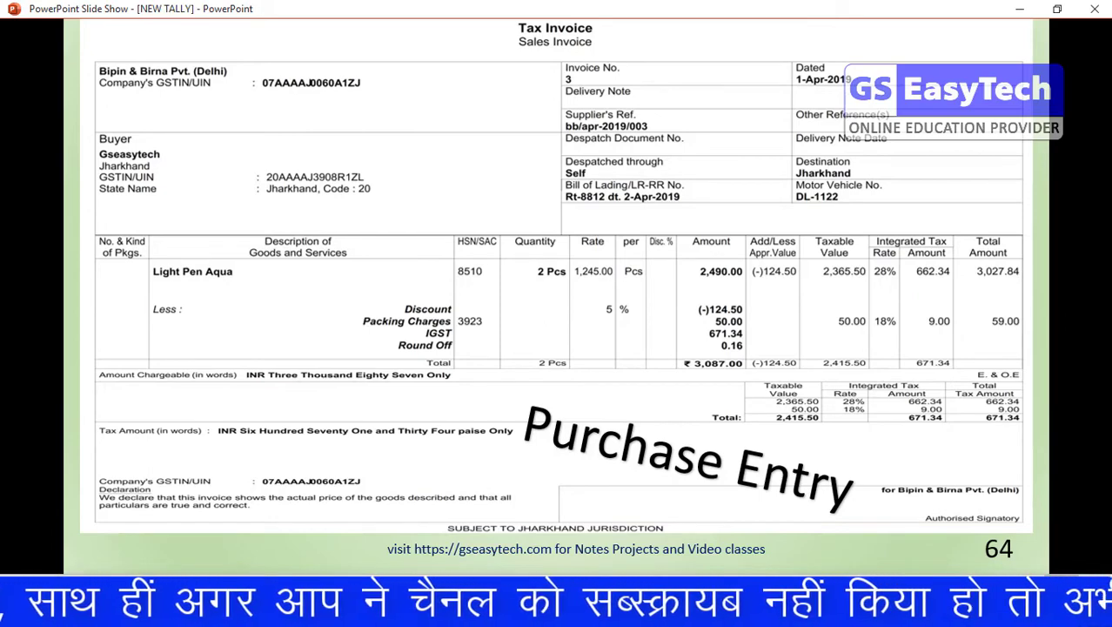
Place the Packing Charges ledger under Indirect Expenses with the type of ledger set to Not Applicable.
click(580, 611)
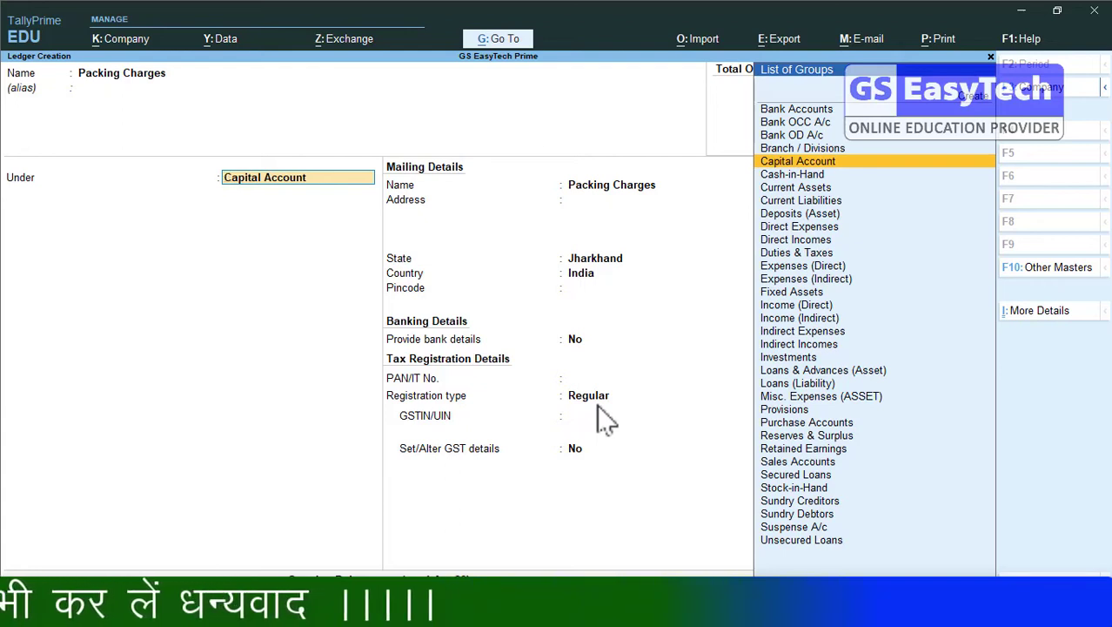
text(In)
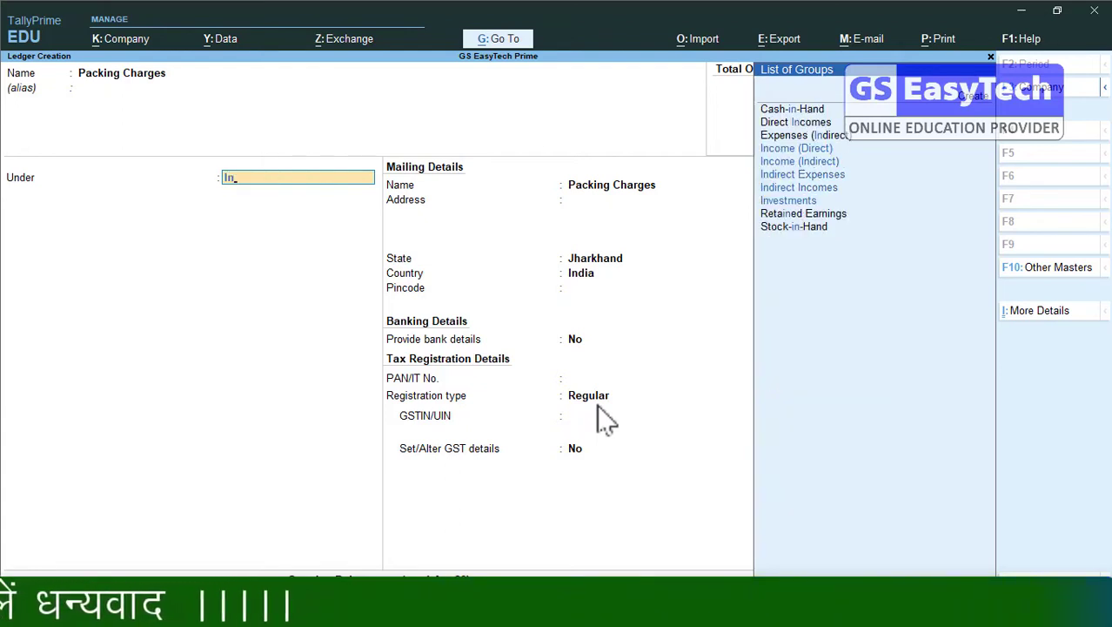
click(814, 177)
key(Return)
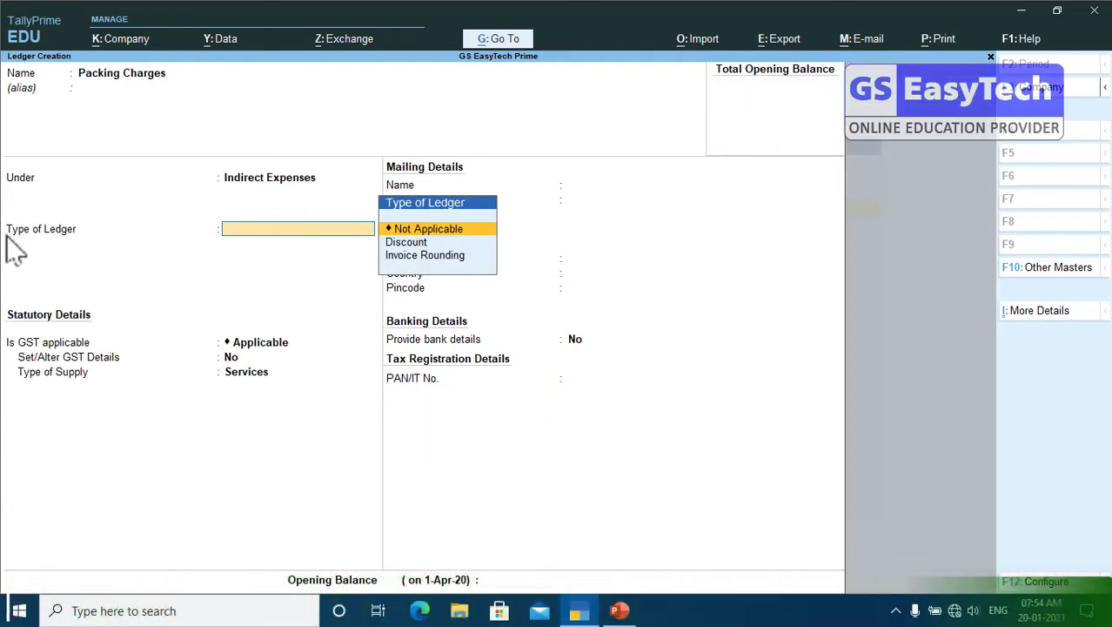
click(456, 229)
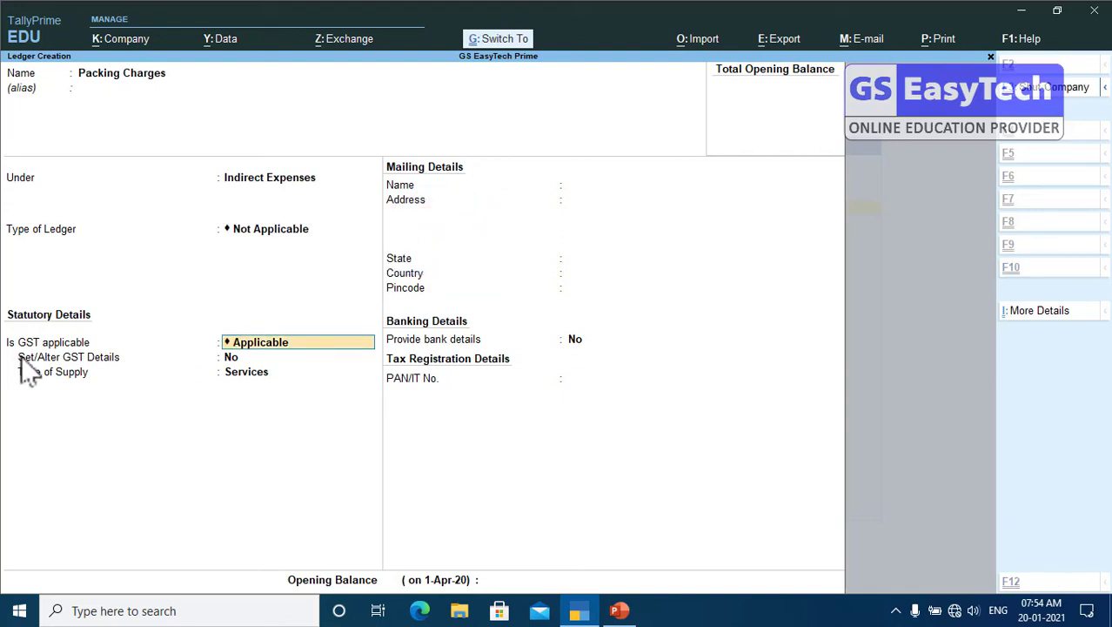
Set Set/Alter GST Details to Yes for the Packing Charges ledger to open its GST details.
key(ctrl+2)
mouse_move(1, 294)
mouse_down()
mouse_move(24, 374)
mouse_move(396, 410)
mouse_move(372, 404)
mouse_up()
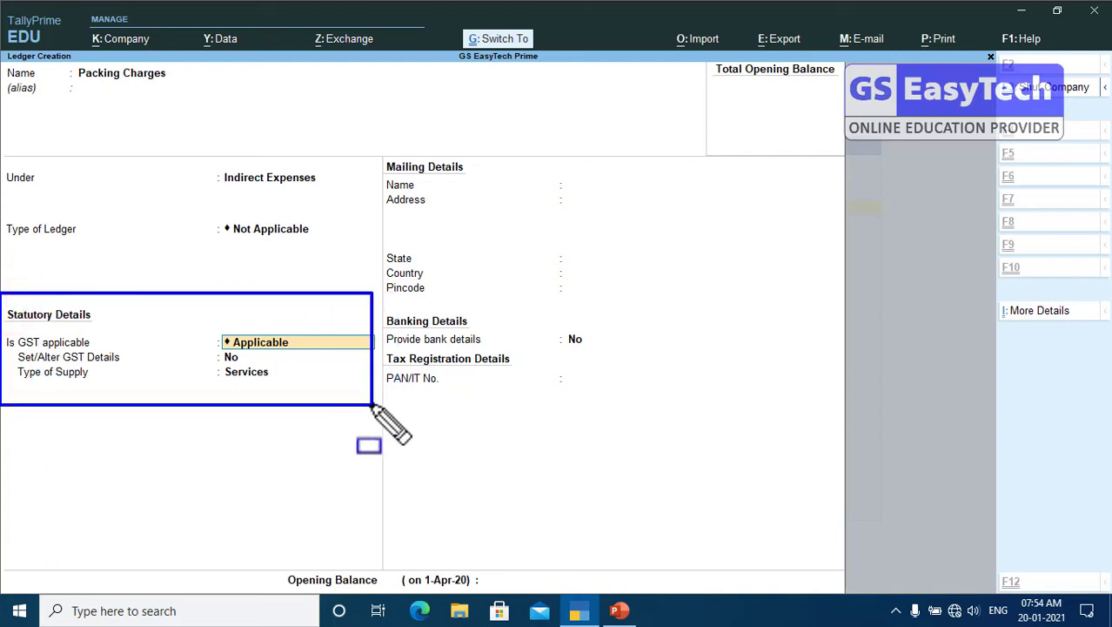
key(Escape)
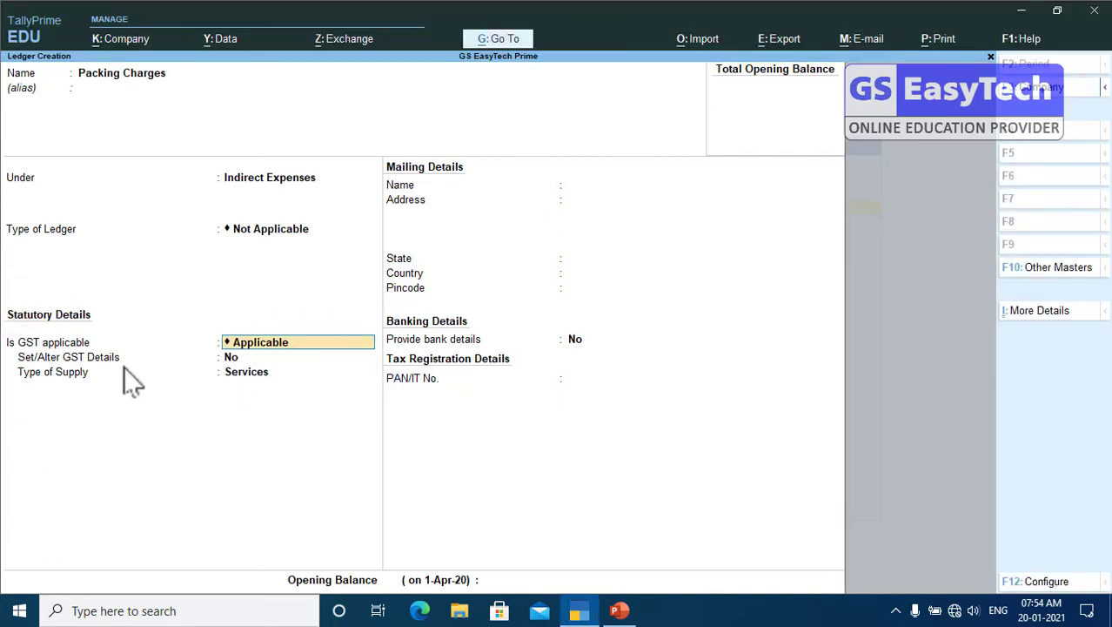
click(232, 358)
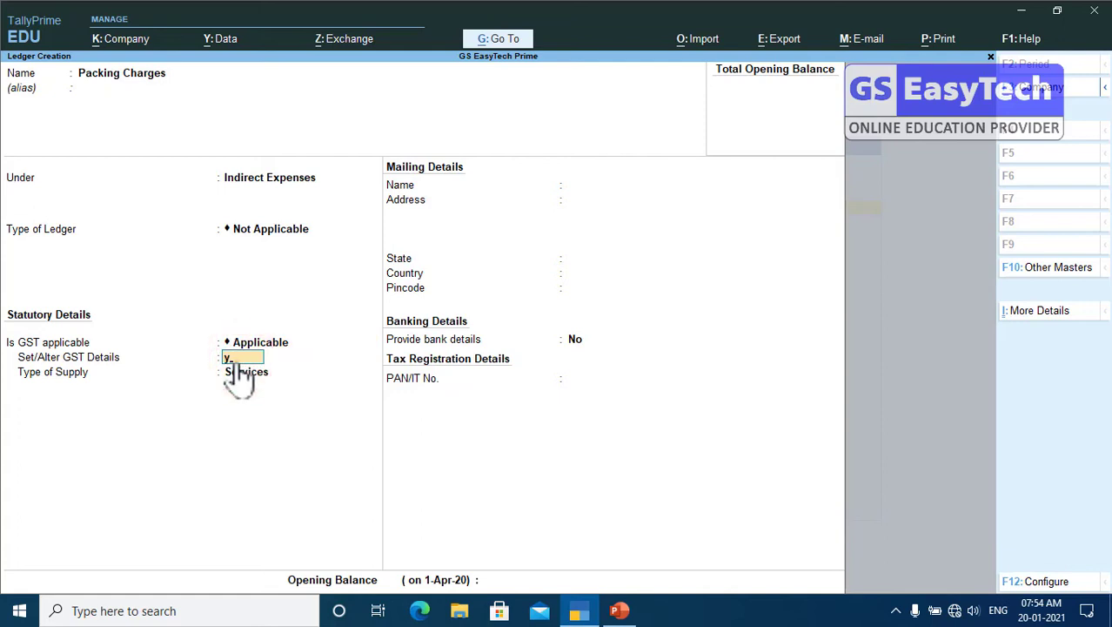
key(Return)
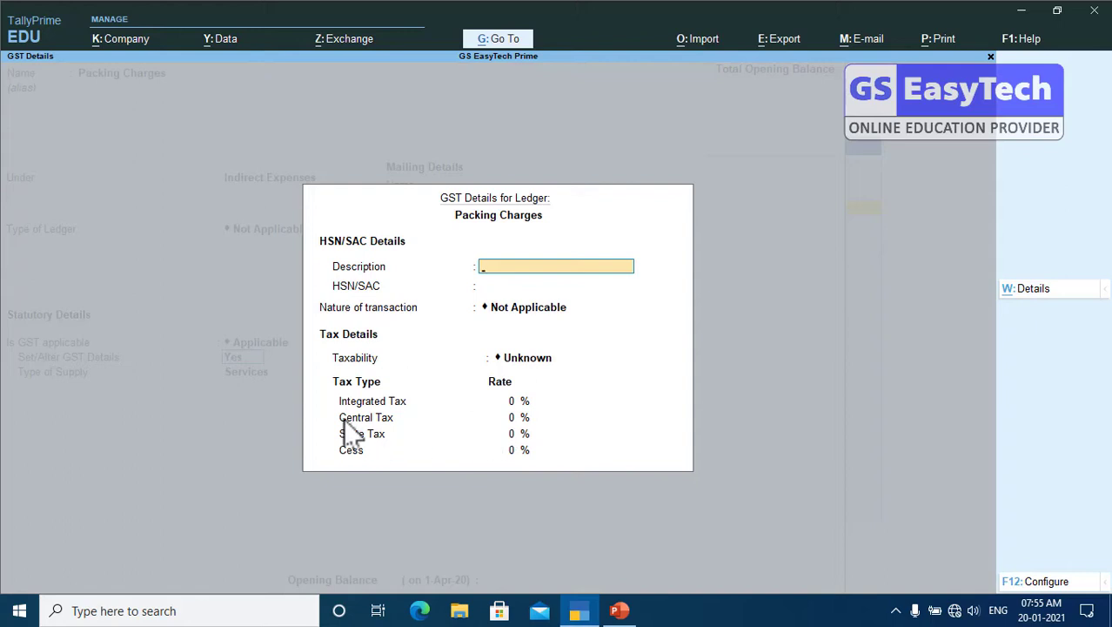
Review the HSN/SAC details and GST tax types options in the GST details configuration and accept it.
click(1048, 580)
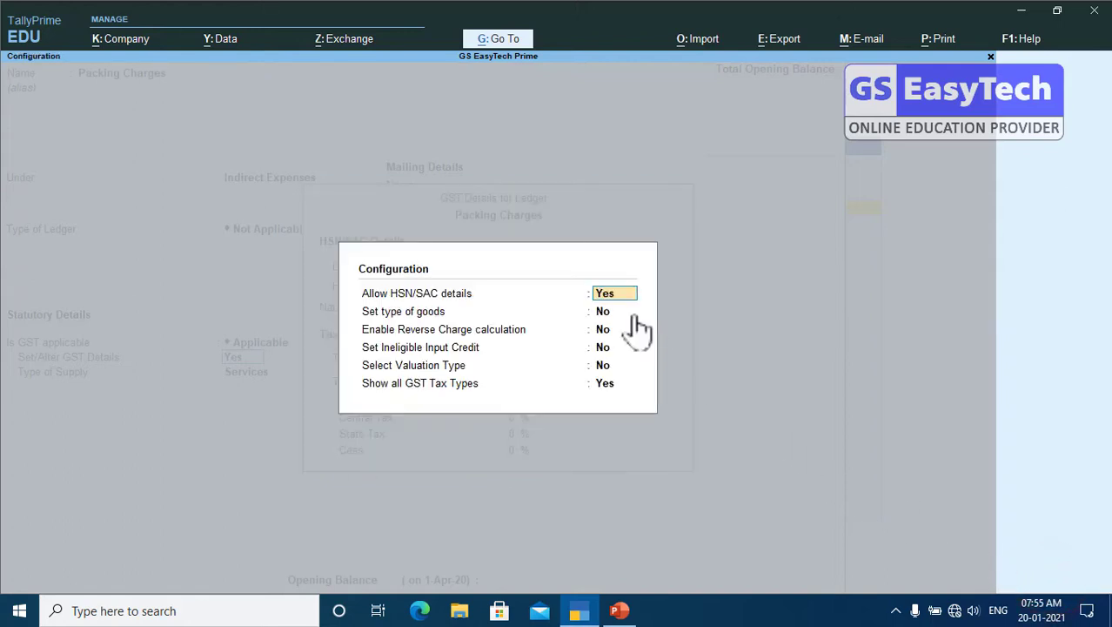
key(ctrl)
click(361, 280)
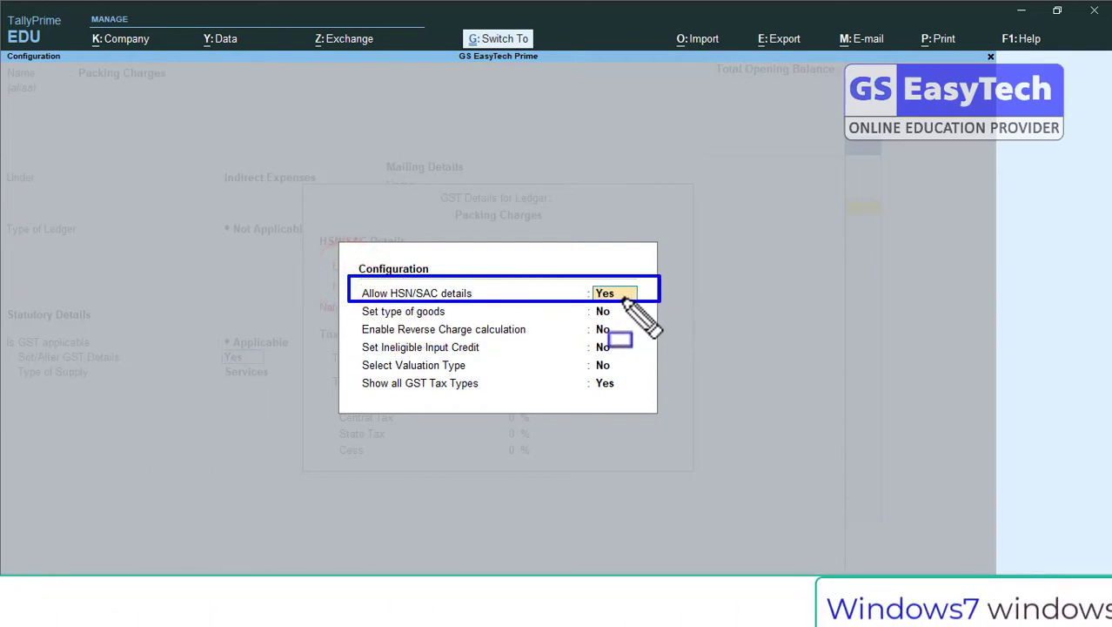
mouse_move(353, 374)
mouse_down()
mouse_move(405, 396)
mouse_move(651, 395)
mouse_up()
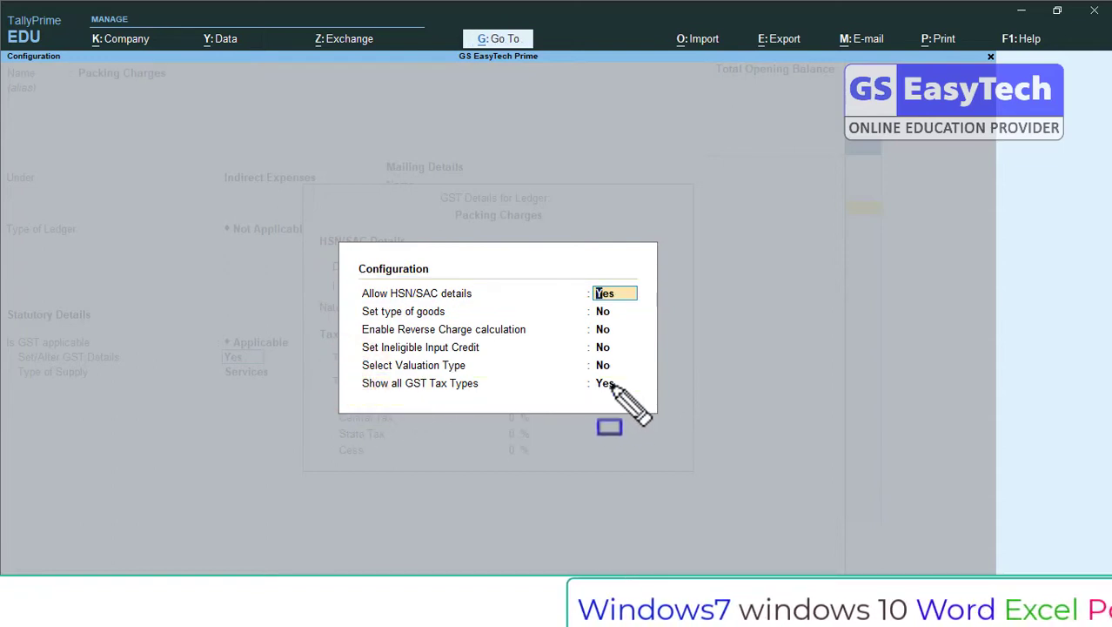
key(ctrl+a)
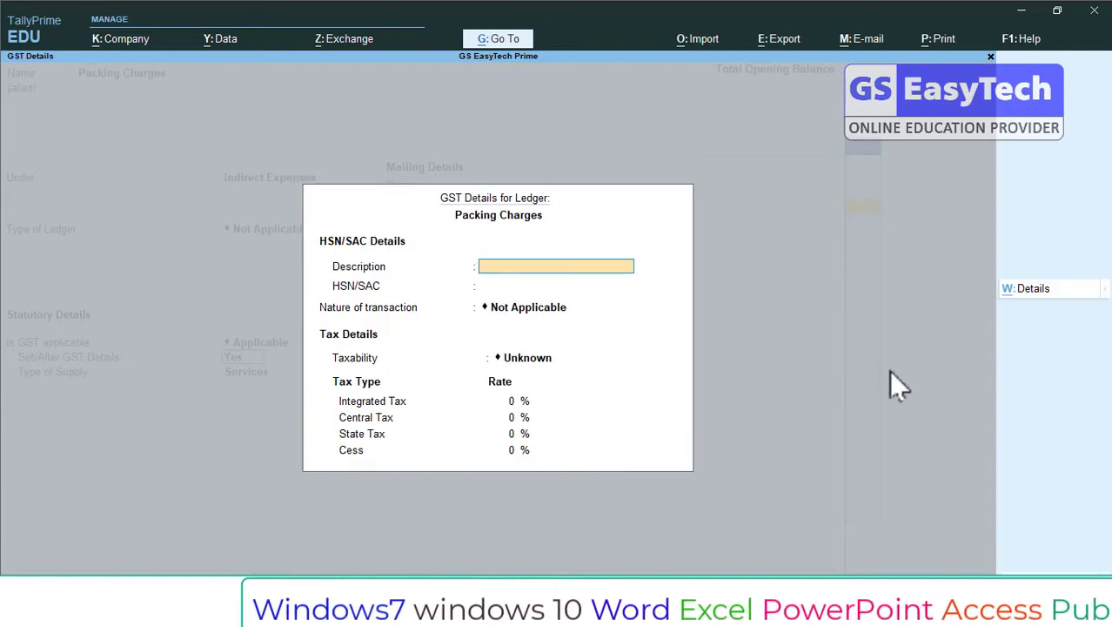
Enter Packing Charges as the GST description and 32923 as the HSN/SAC code.
text(Pa)
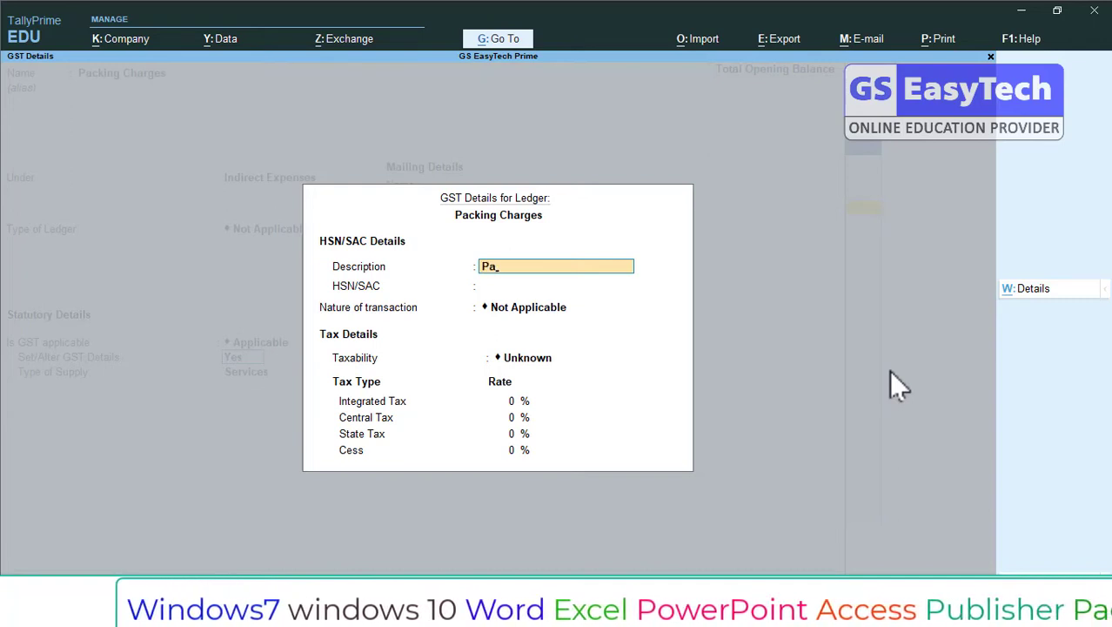
text(cking Charges)
key(Return)
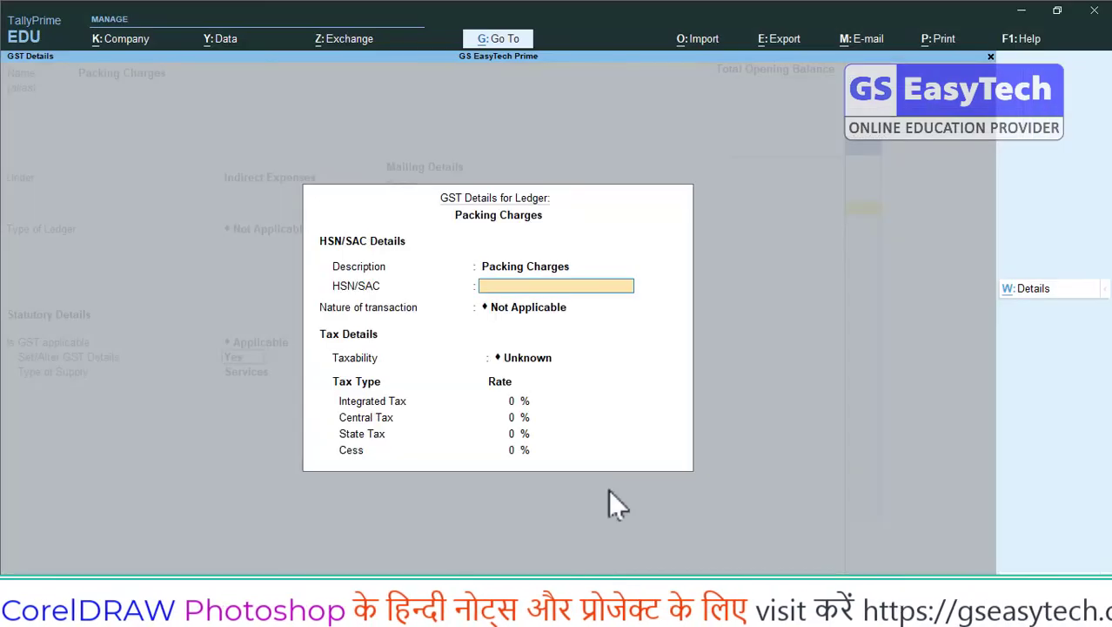
text(32923)
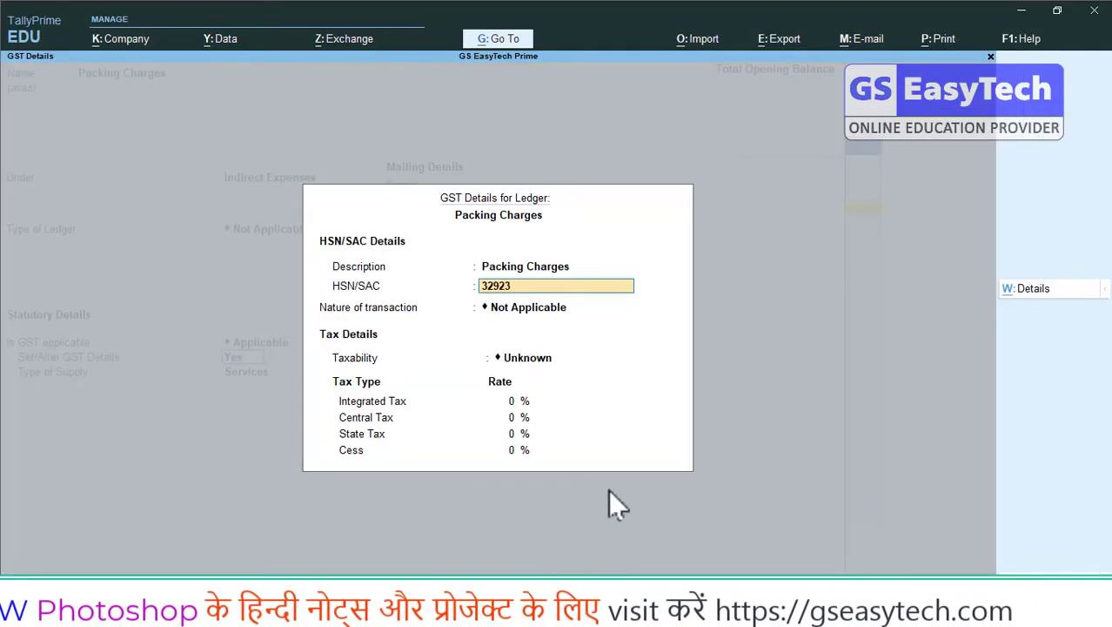
key(Return)
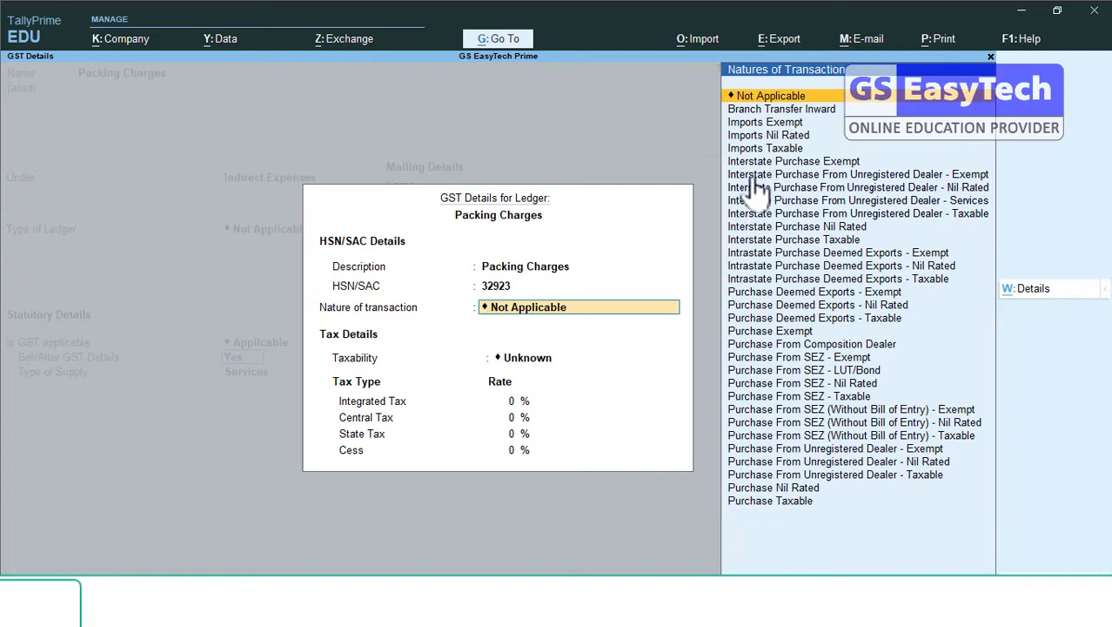
Set the nature of transaction to Interstate Purchase Taxable with an 18% integrated tax rate, and accept the GST details.
click(747, 242)
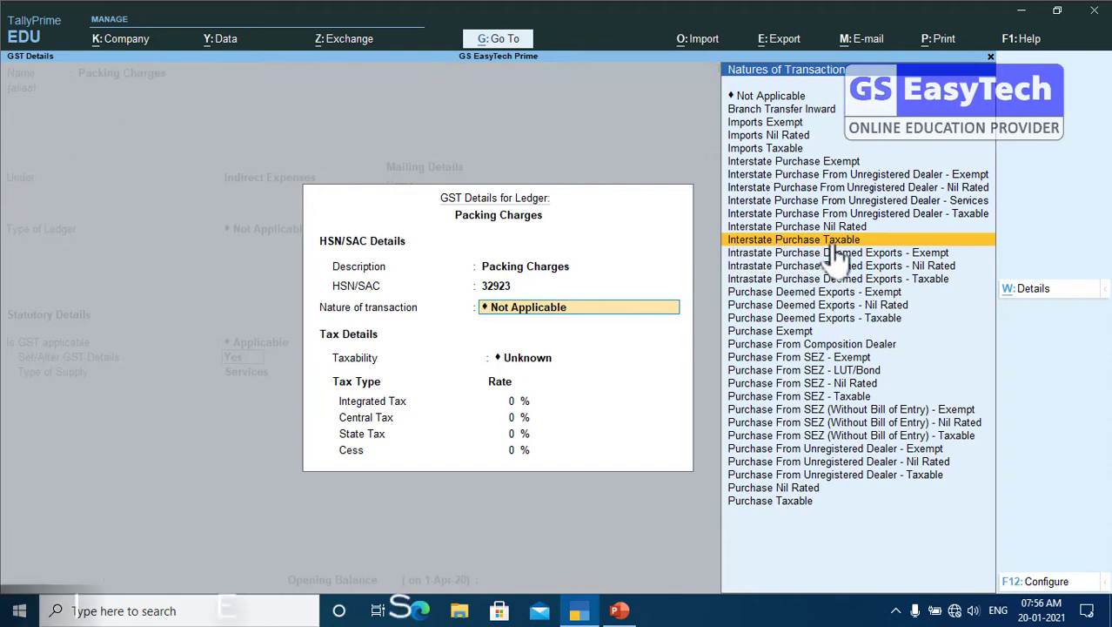
key(Return)
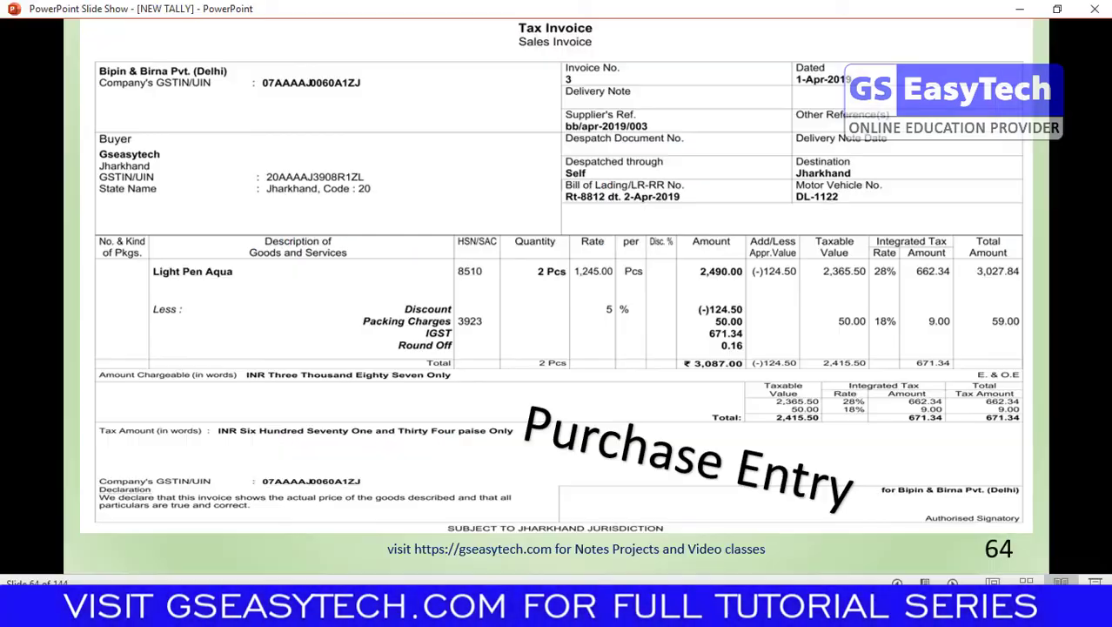
click(461, 612)
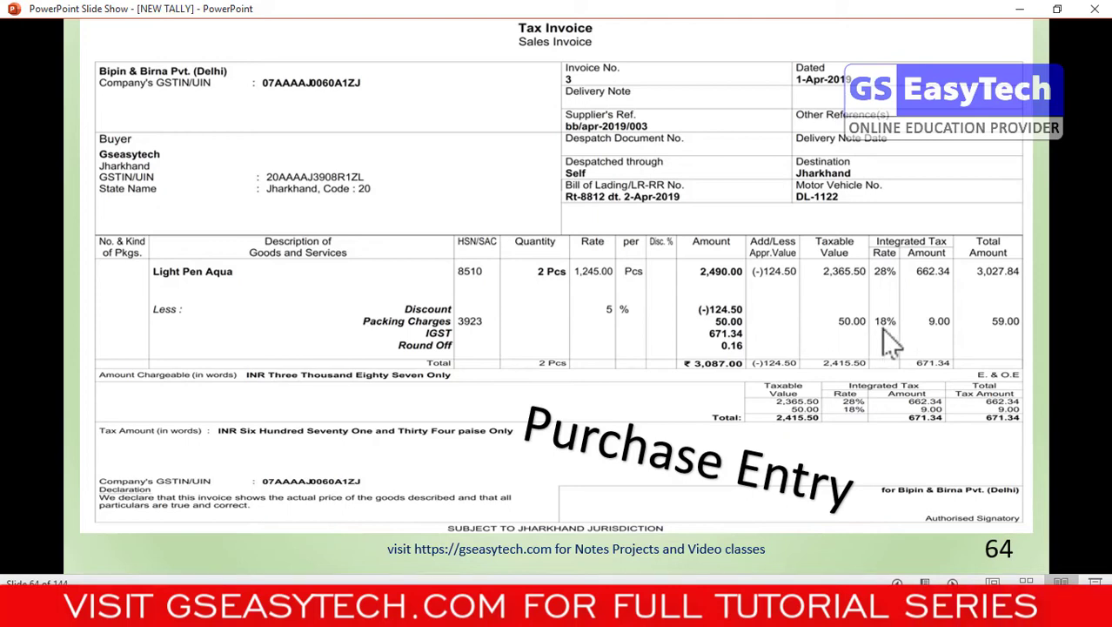
key(alt+Tab)
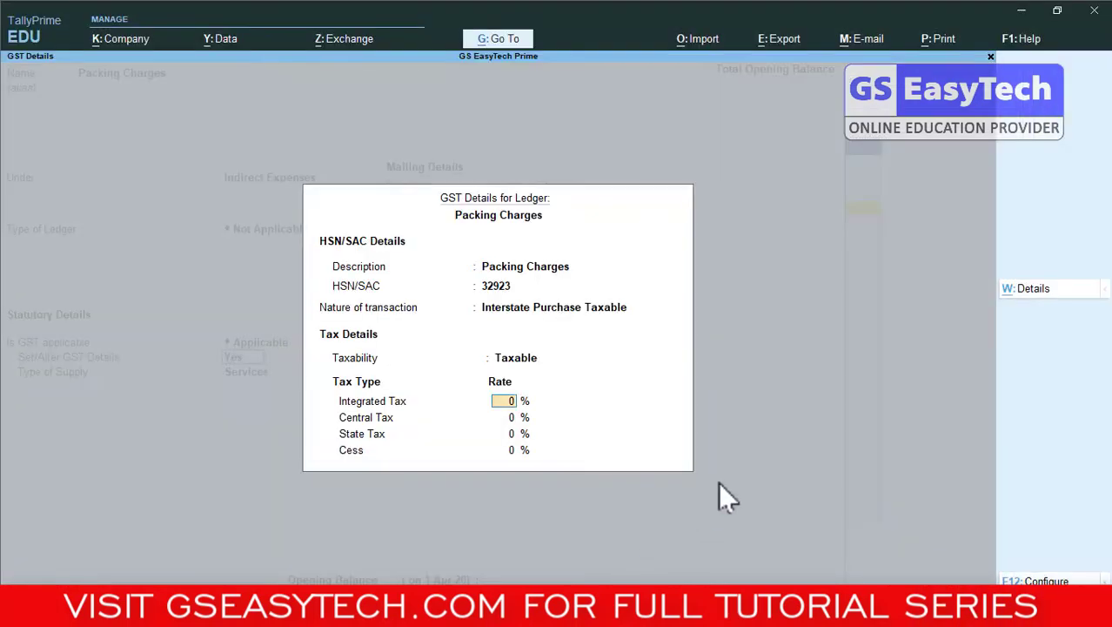
key(Return)
key(Return)
key(Return)
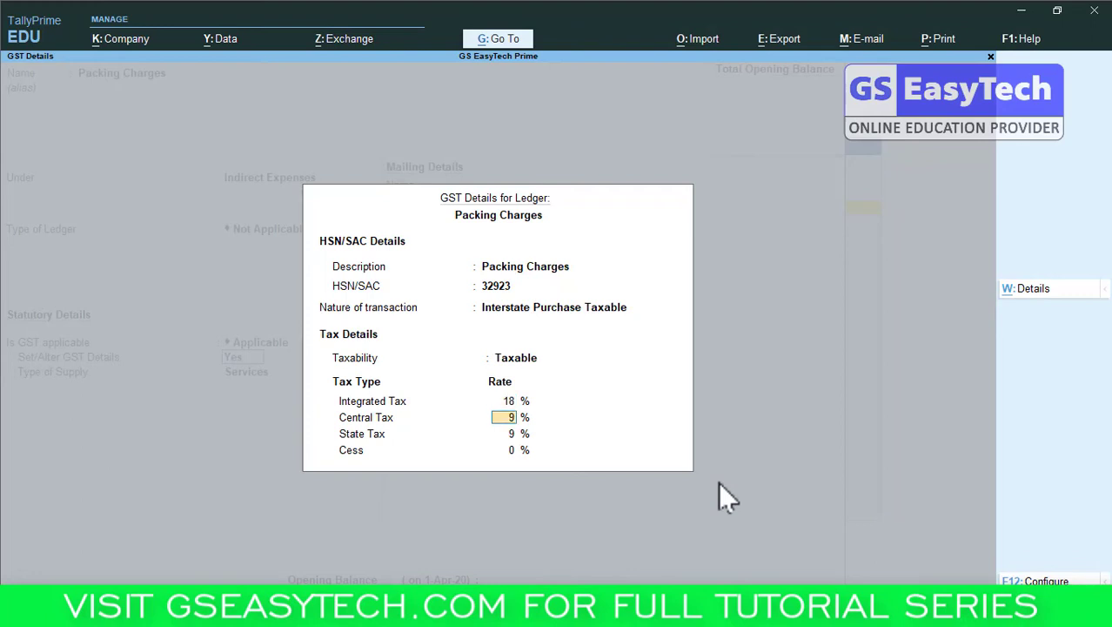
key(Return)
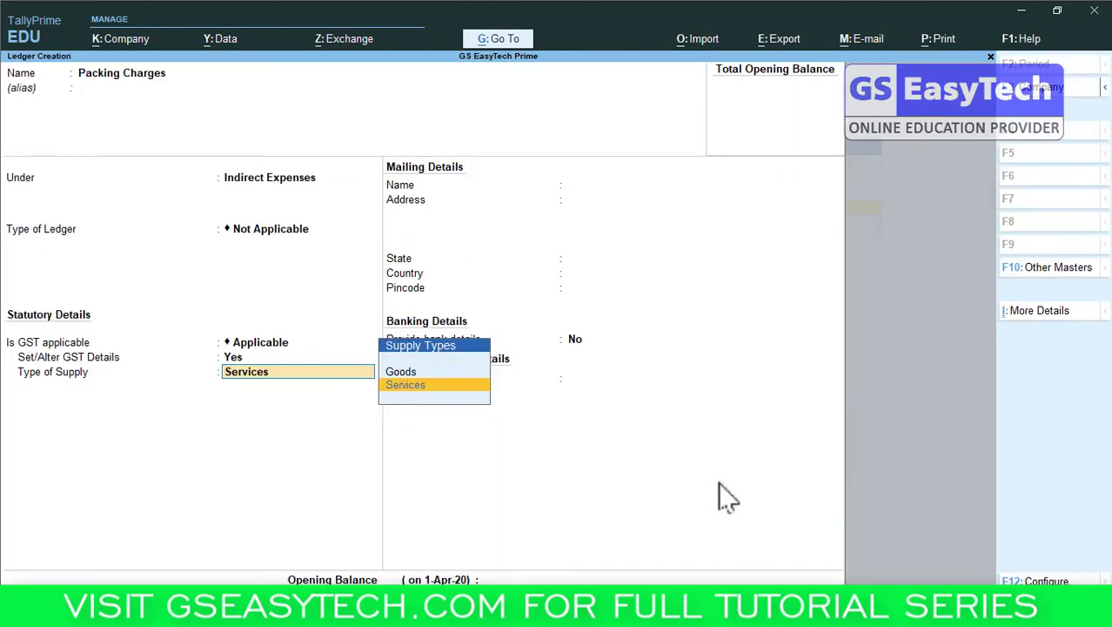
key(Return)
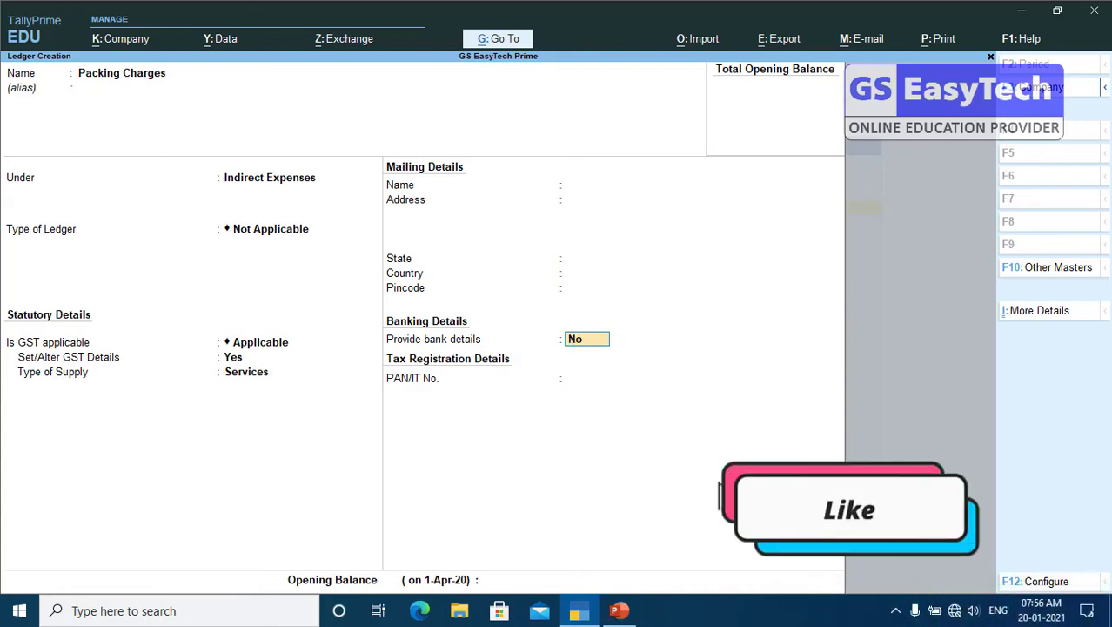
Rename the ledger as Packing Charges (Interstate Purchases).
click(168, 79)
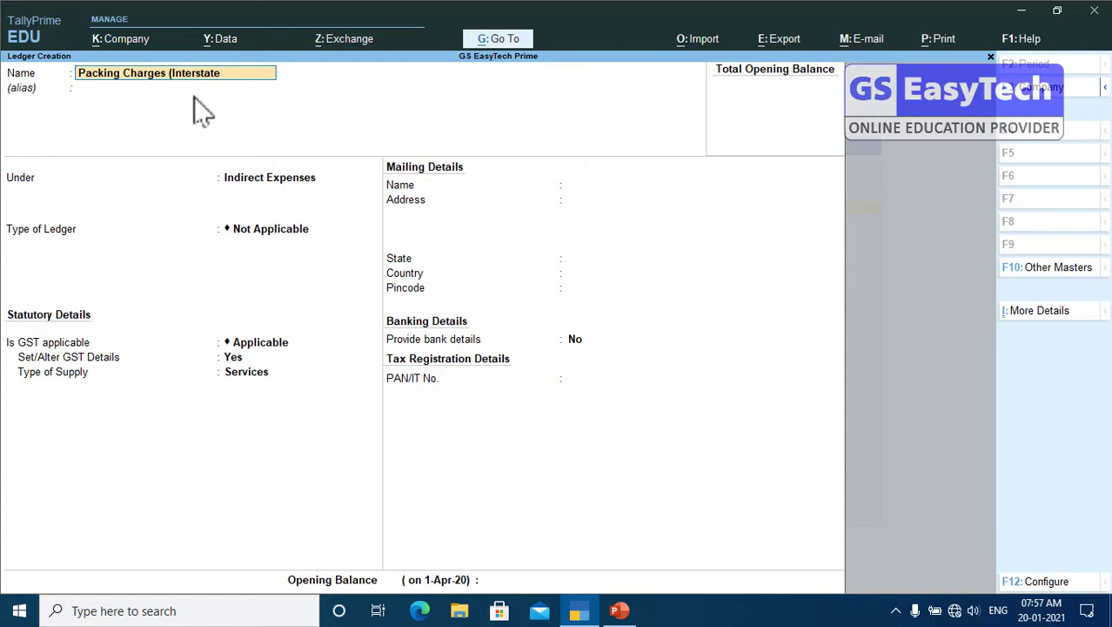
text(Purchases))
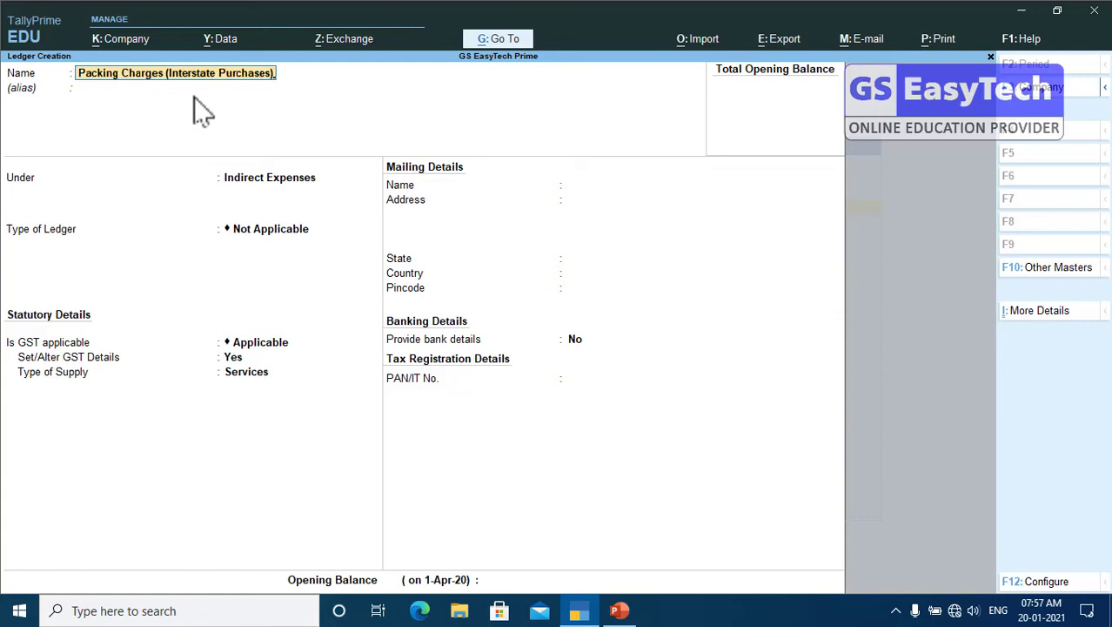
key(Return)
key(Return)
key(Return)
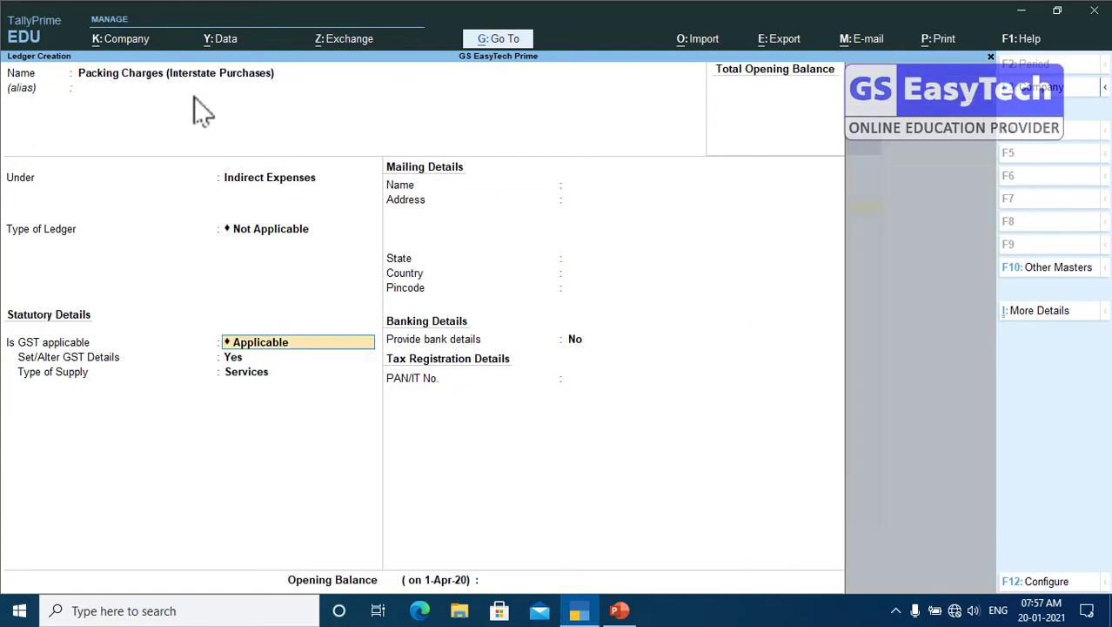
Accept the remaining GST, supply and banking details with a blank opening balance, and save the ledger.
key(Return)
key(Return)
key(Return)
key(Return)
key(Return)
key(Return)
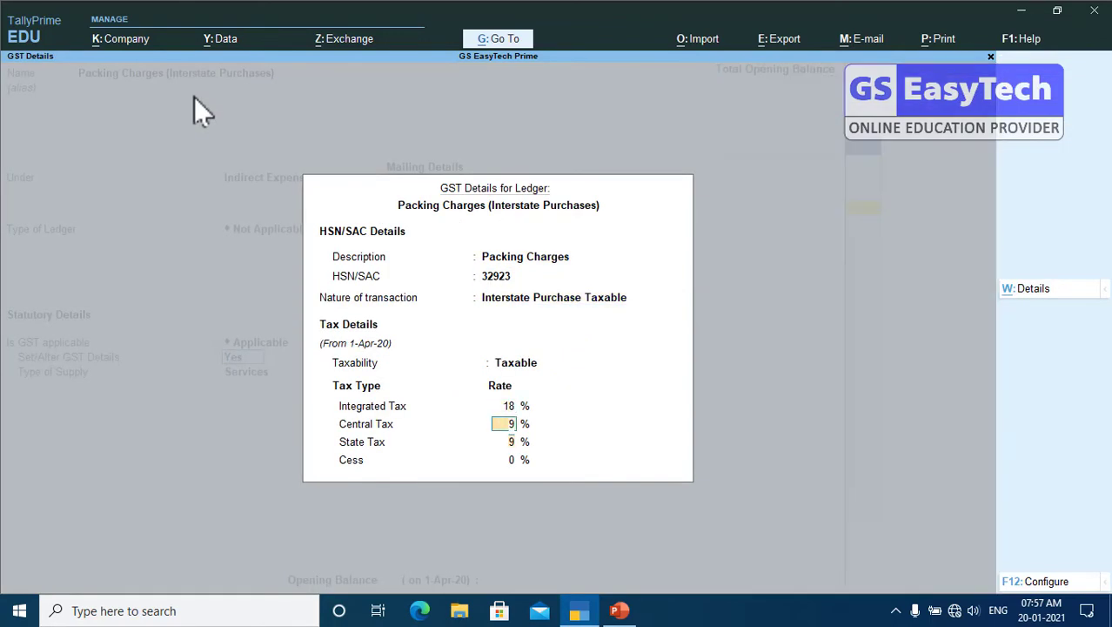
key(Return)
key(Return)
key(Return)
key(Return)
key(Return)
key(Return)
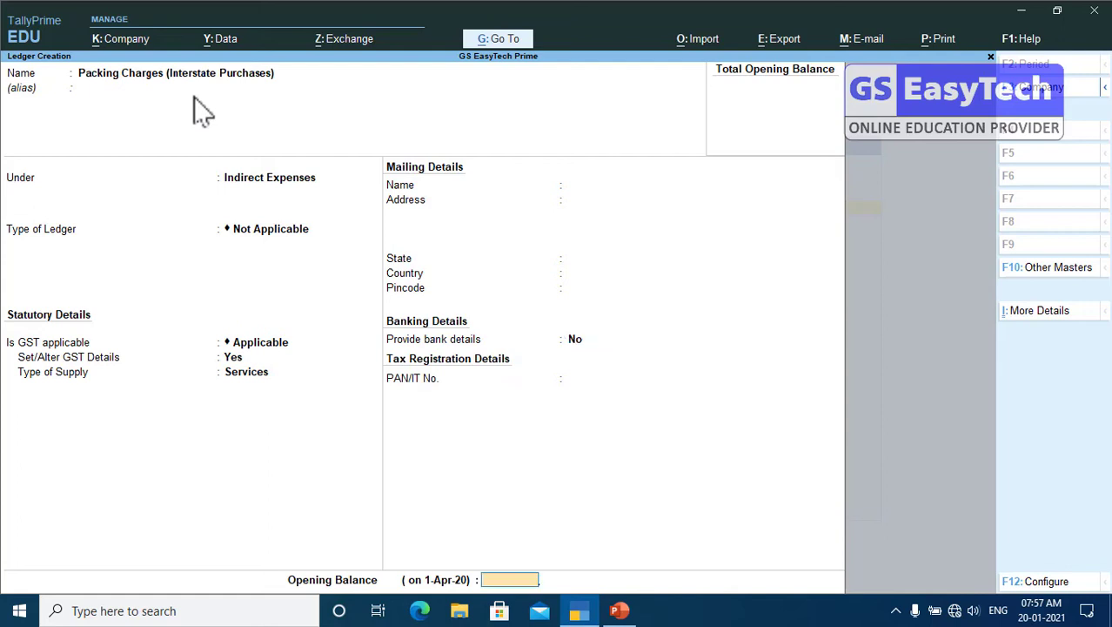
key(Return)
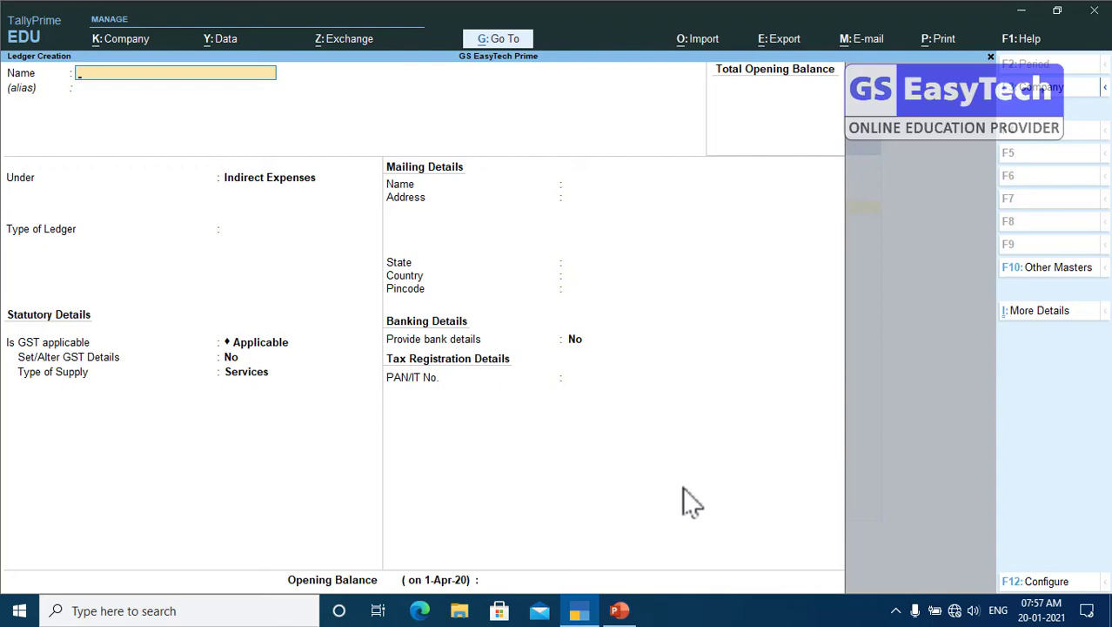
Switch to PowerPoint to check the charges listed on the purchase invoice slide, and return to the blank ledger form in TallyPrime.
click(619, 610)
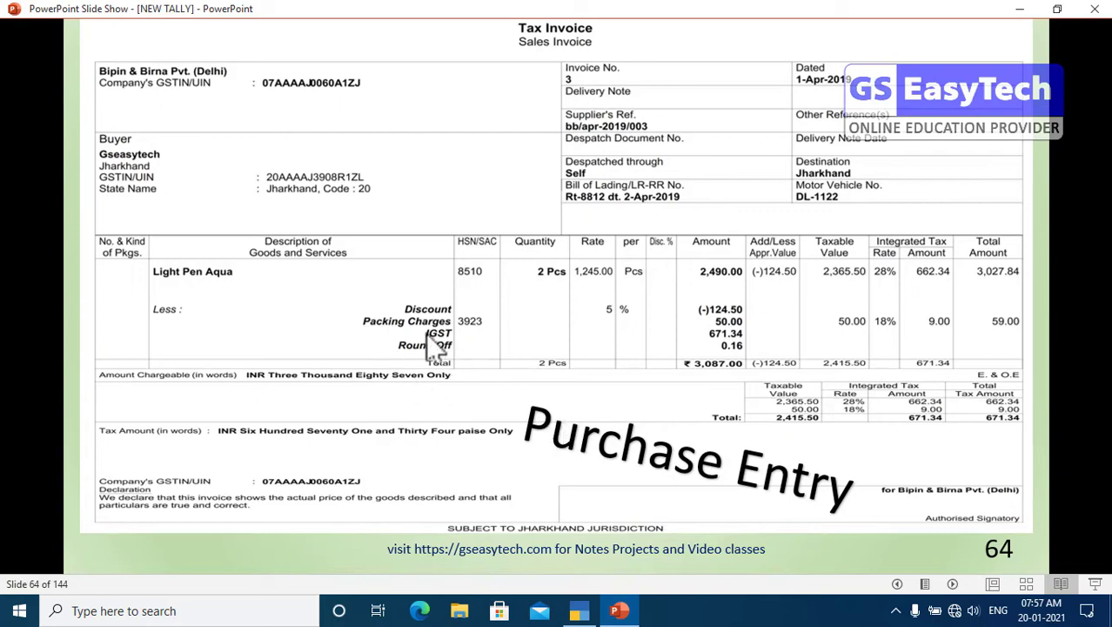
click(579, 610)
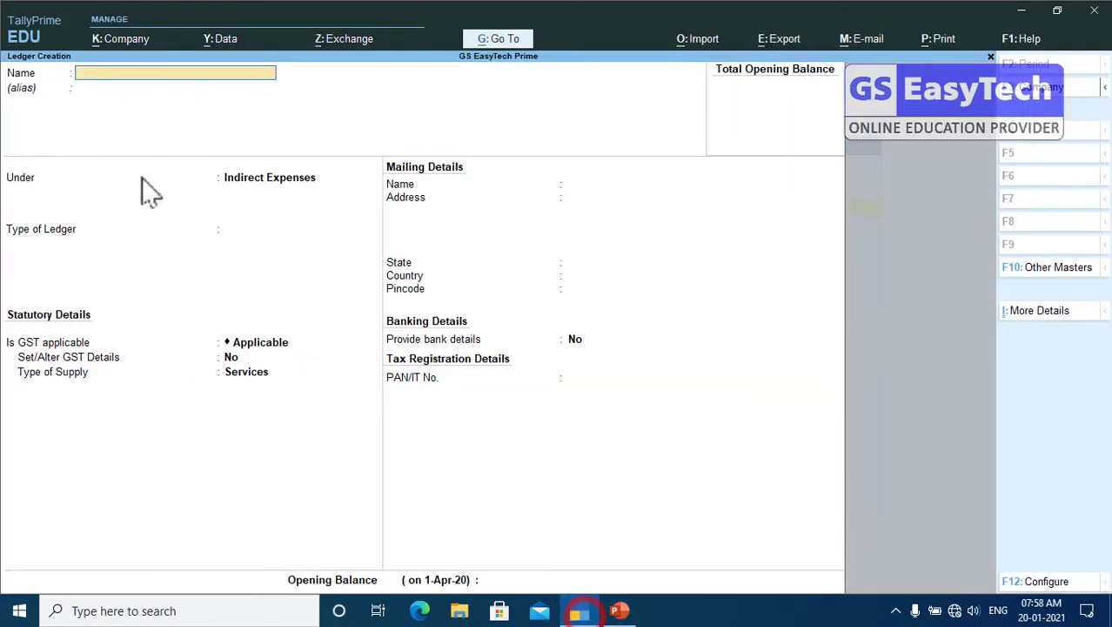
Name the new ledger Packing Charges (Intrastate Purchase) and leave its alias blank.
text(Packing Charges)
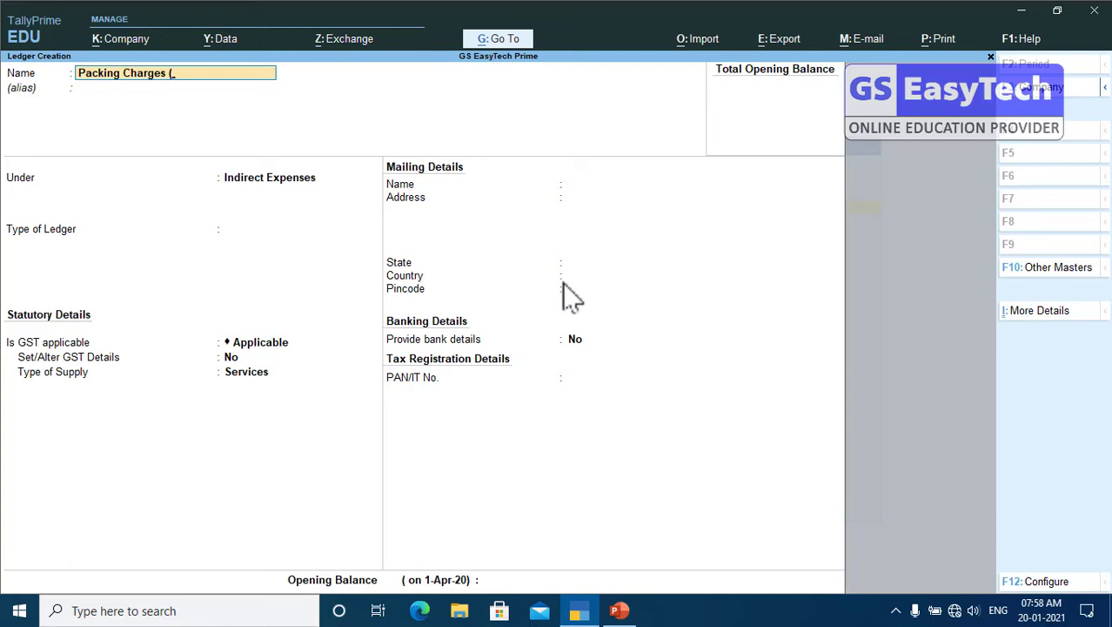
text( (Intrastate Purchasess)
key(BackSpace)
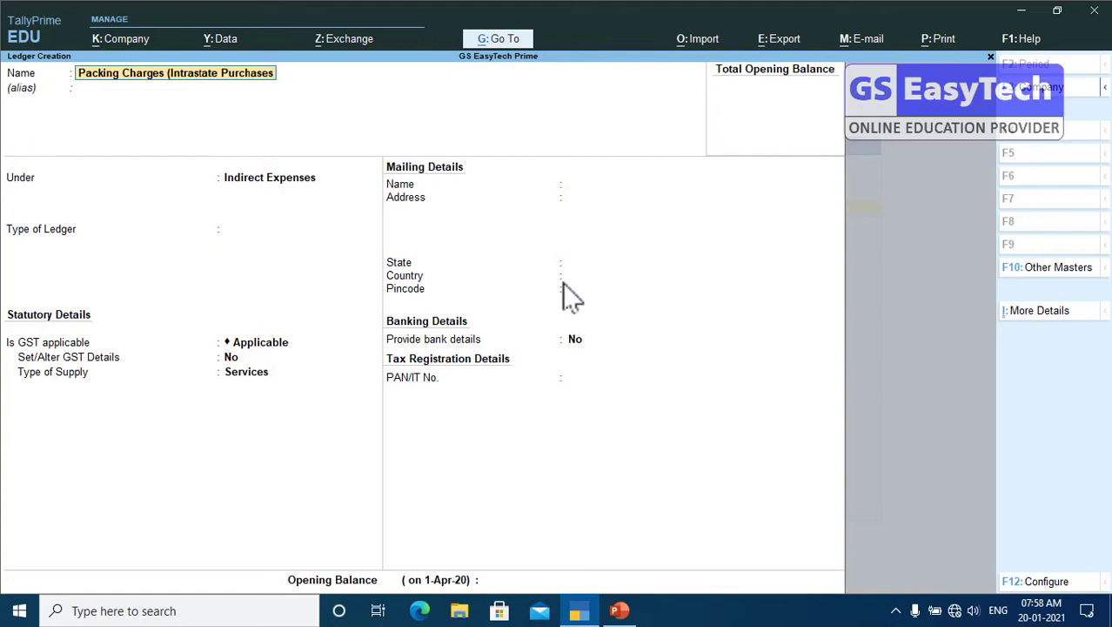
key(BackSpace)
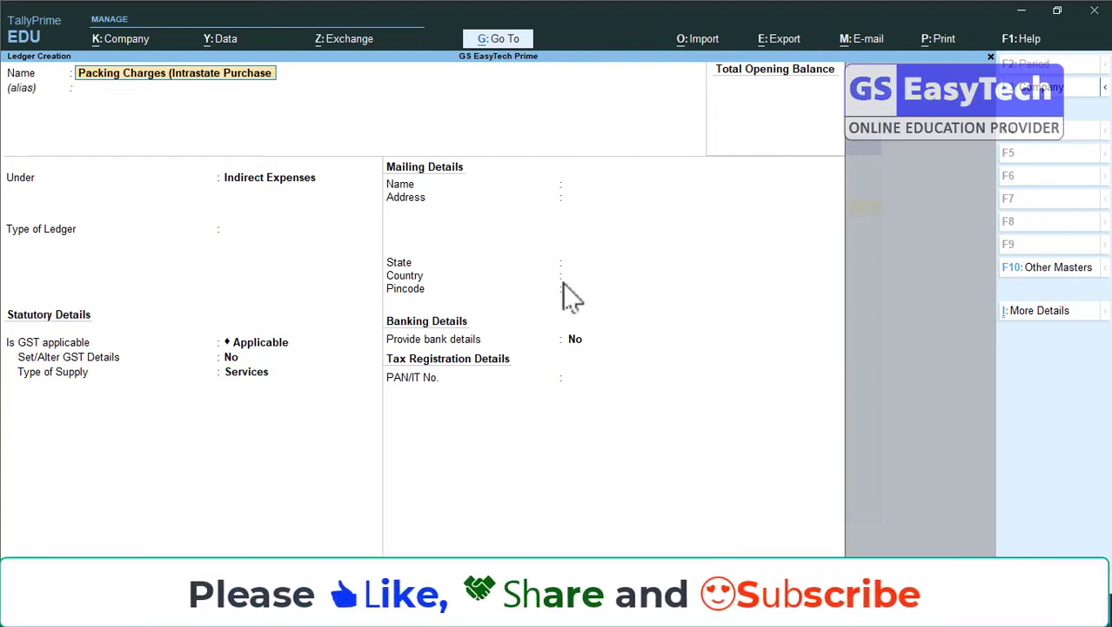
text())
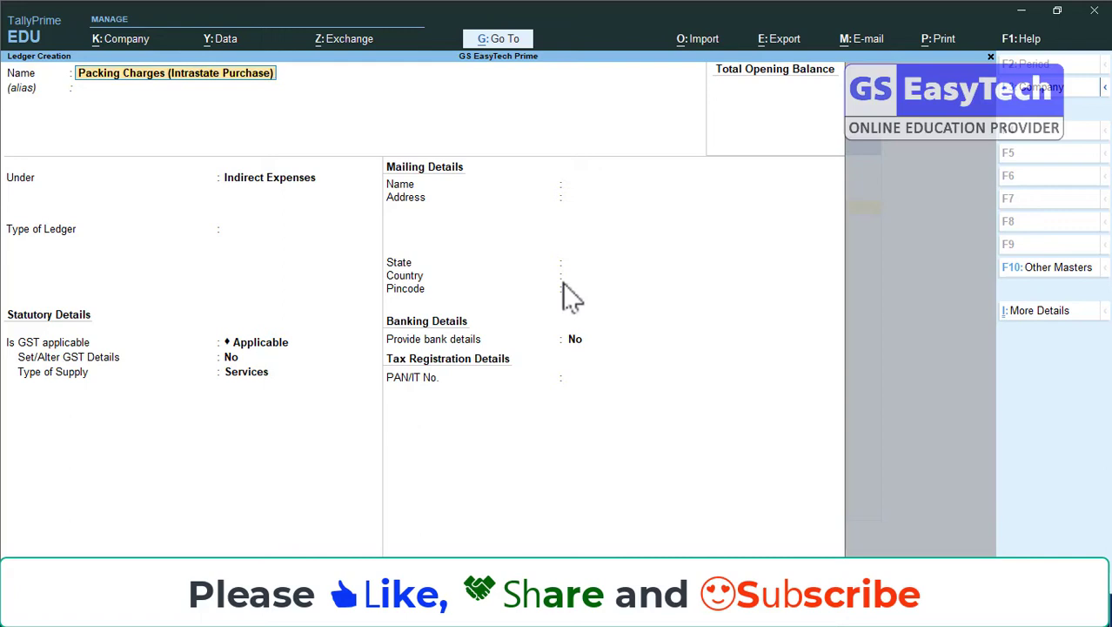
key(Return)
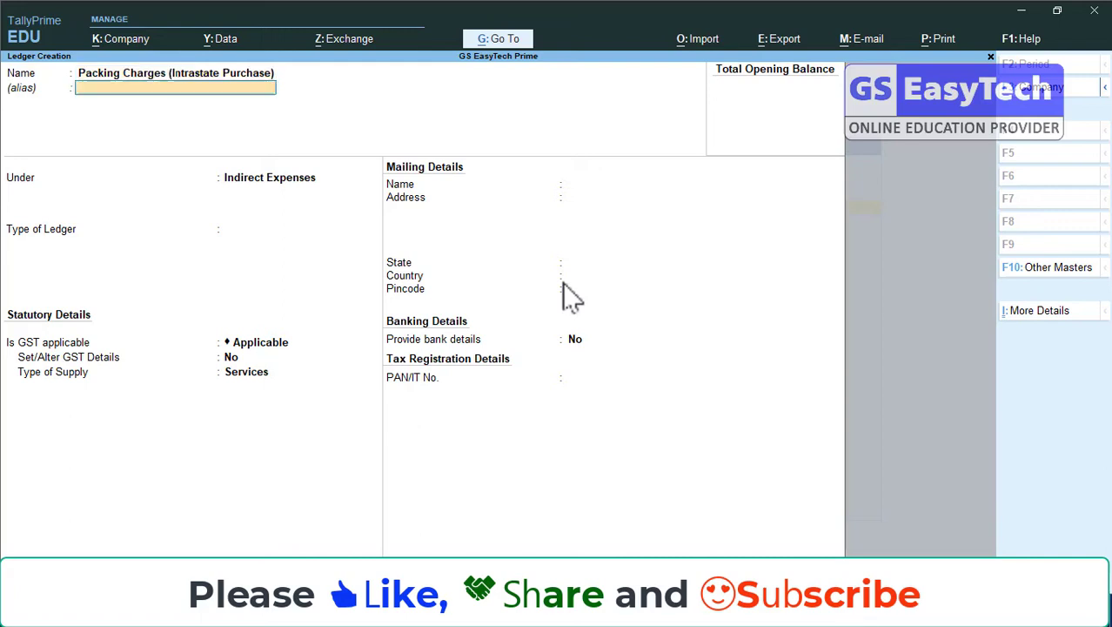
key(Return)
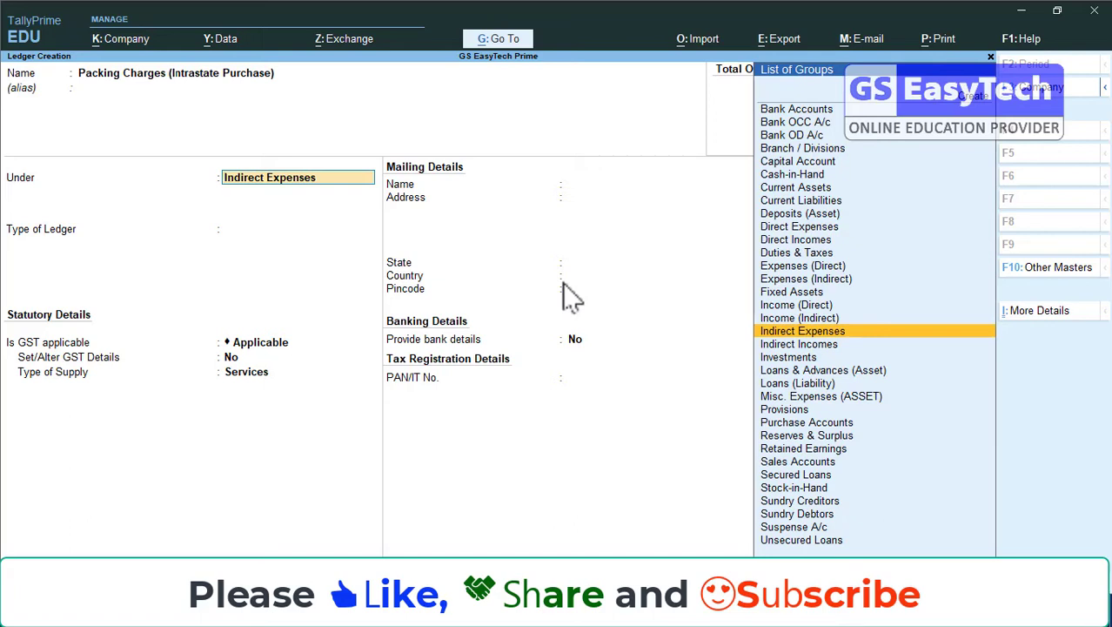
Place the ledger under Indirect Expenses with ledger type Not Applicable and GST Applicable, and choose to set its GST details.
key(Return)
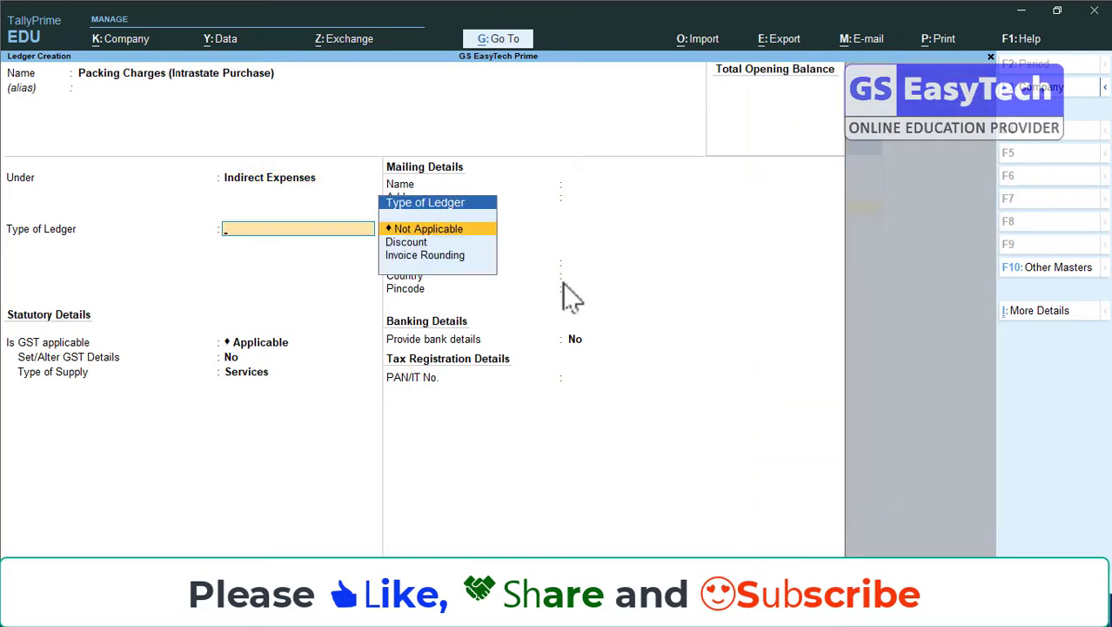
key(Return)
key(Return)
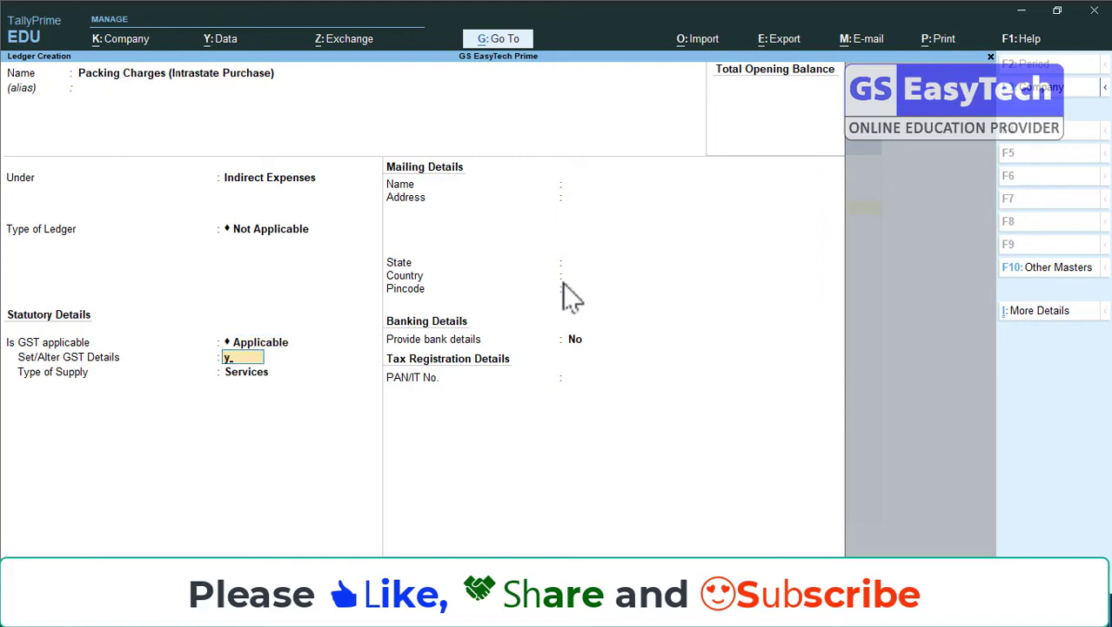
key(Return)
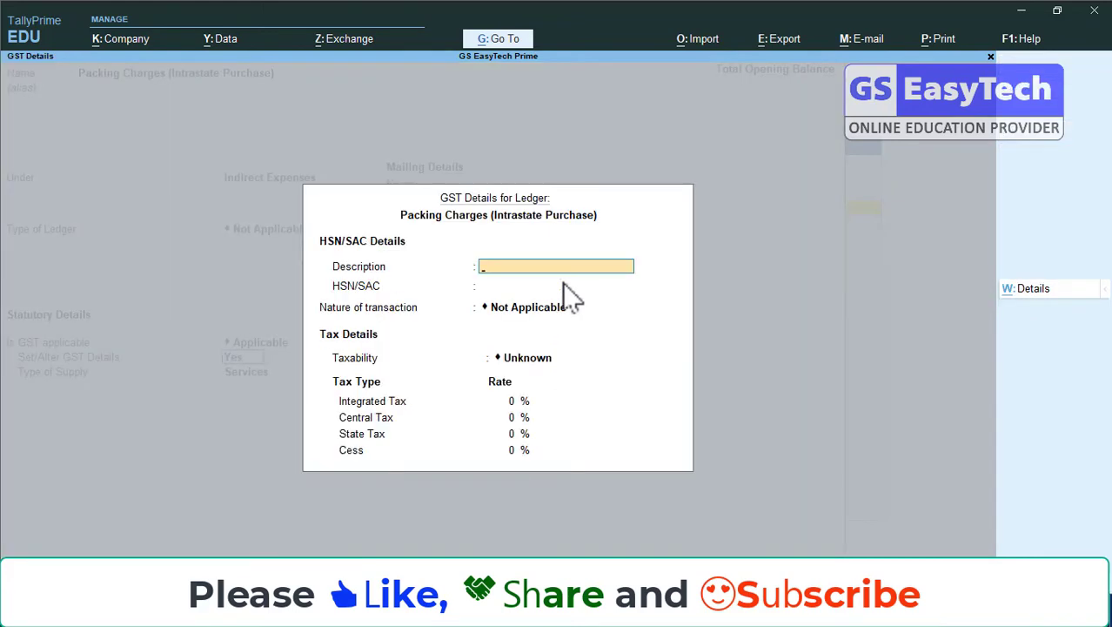
Enter Packing Charges as the GST description and 3923 as the HSN/SAC code for the intrastate purchase ledger.
text(Packing Charges)
key(Return)
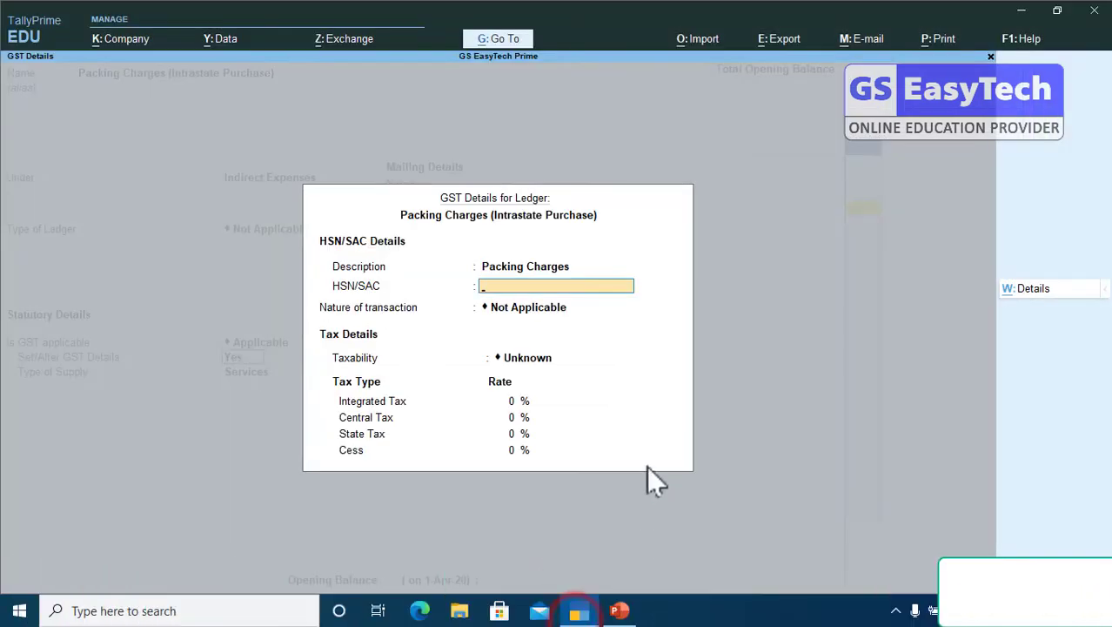
text(3923)
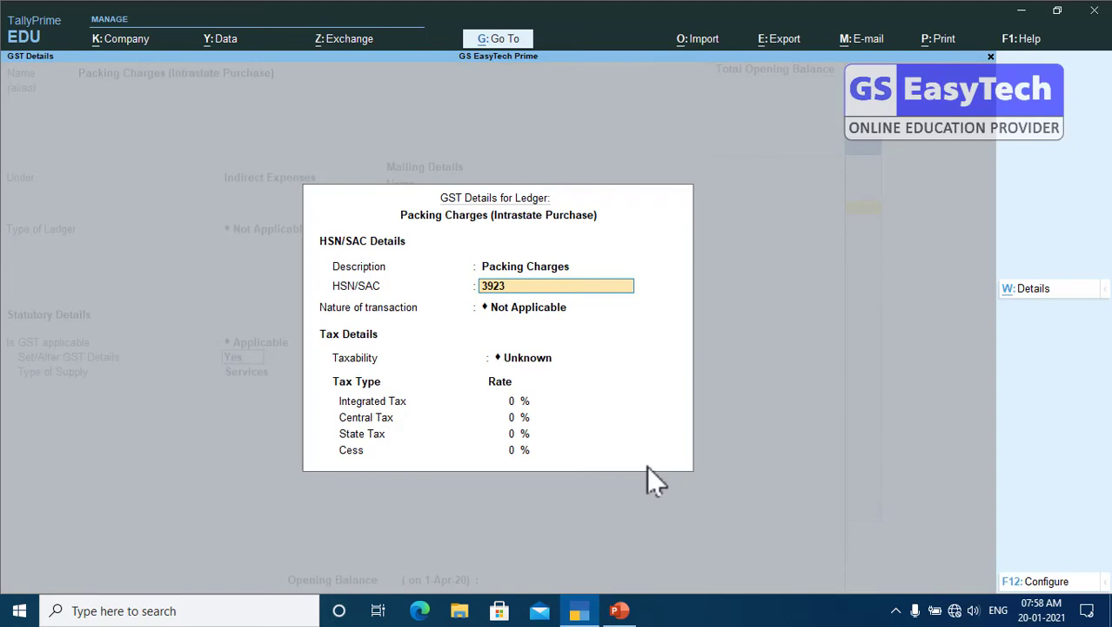
key(Return)
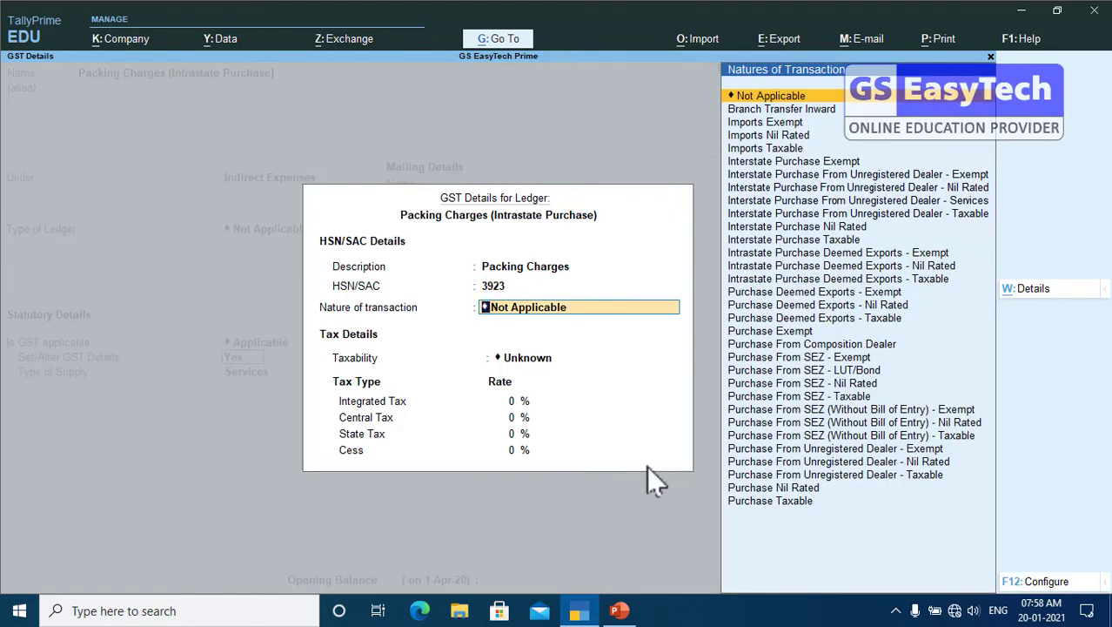
Set the nature of transaction to Purchase Taxable, enter the integrated tax rate, and accept the GST details.
click(779, 505)
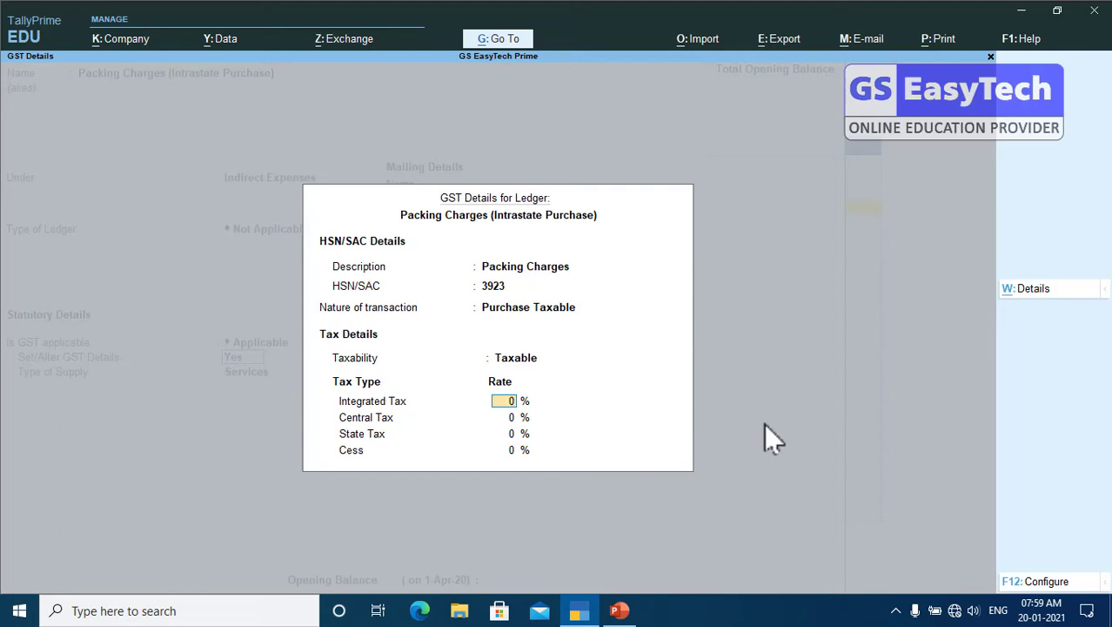
text(1)
key(Return)
key(Return)
key(Return)
key(Return)
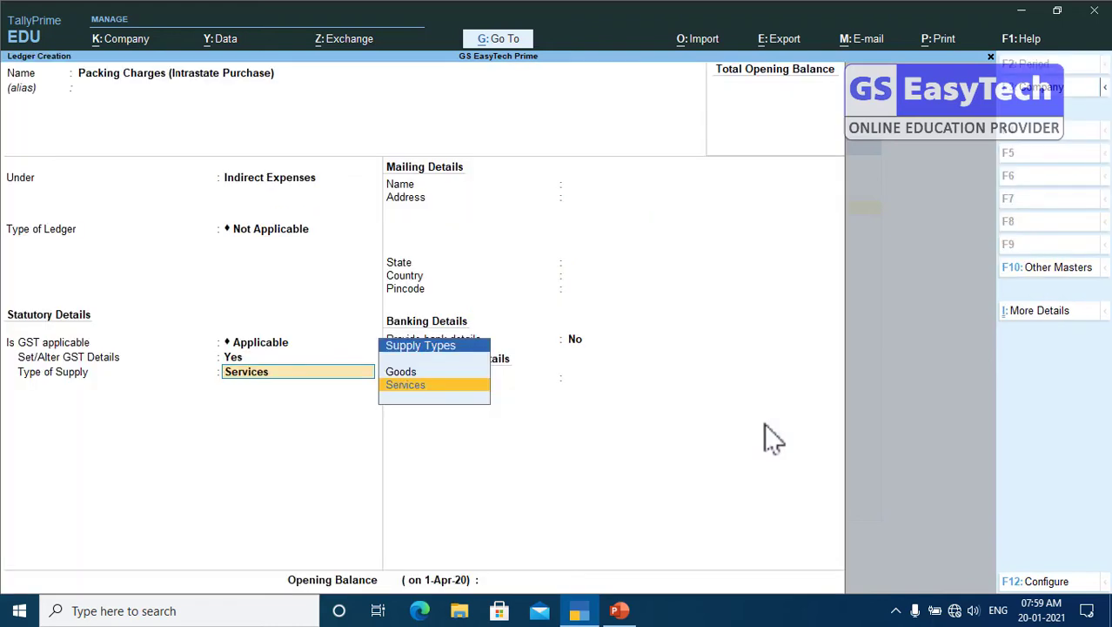
Keep Services as the supply type and no bank details, leave the opening balance blank, and save the intrastate purchase ledger.
key(Return)
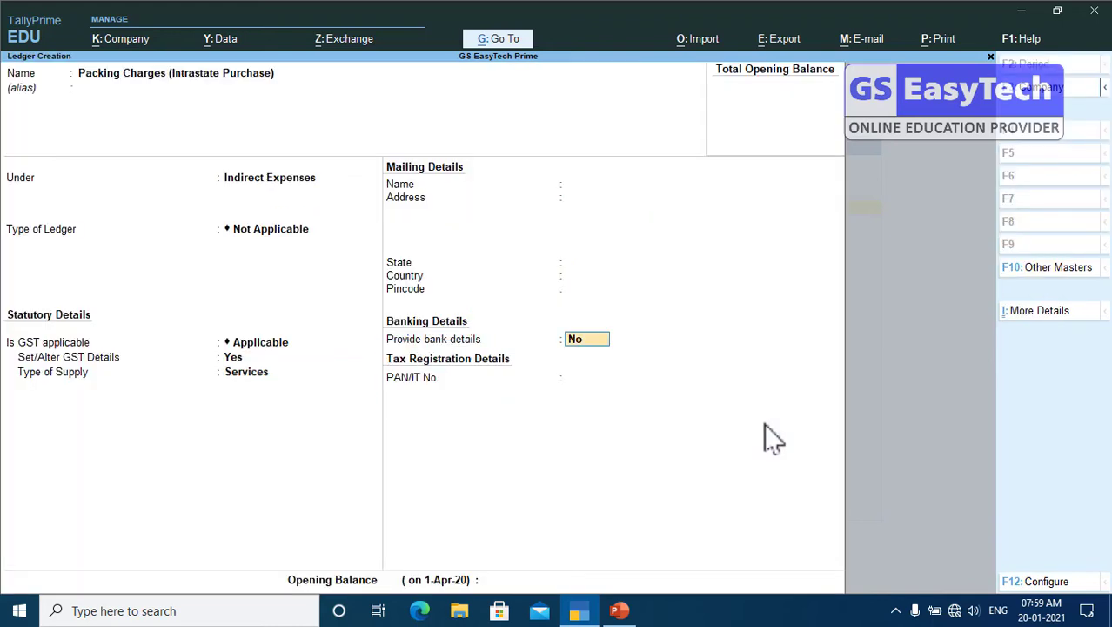
key(Return)
key(Return)
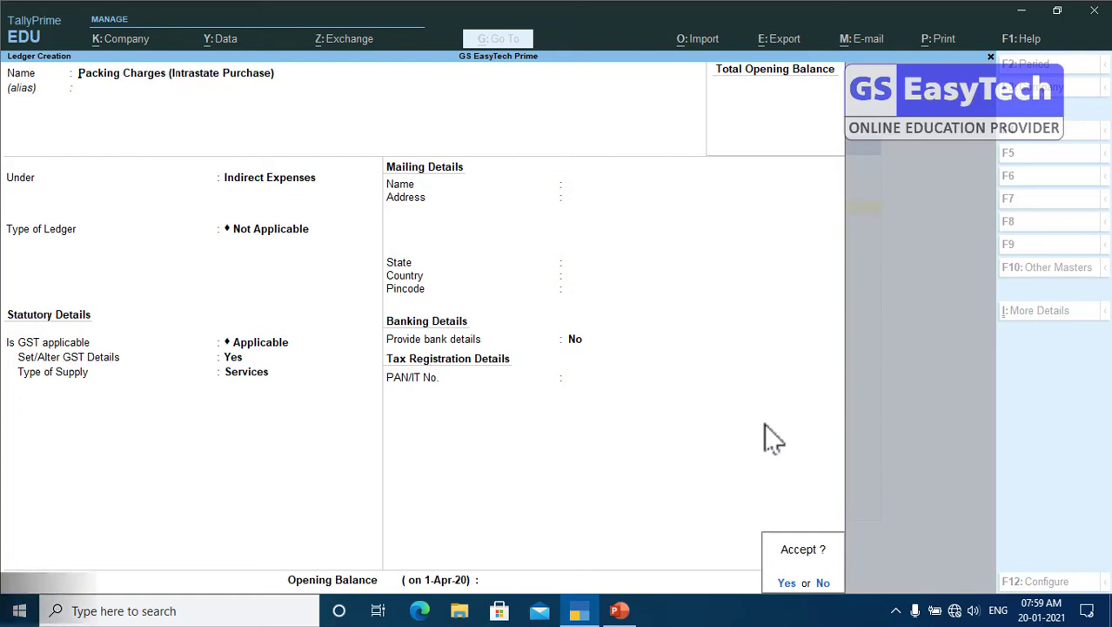
key(Return)
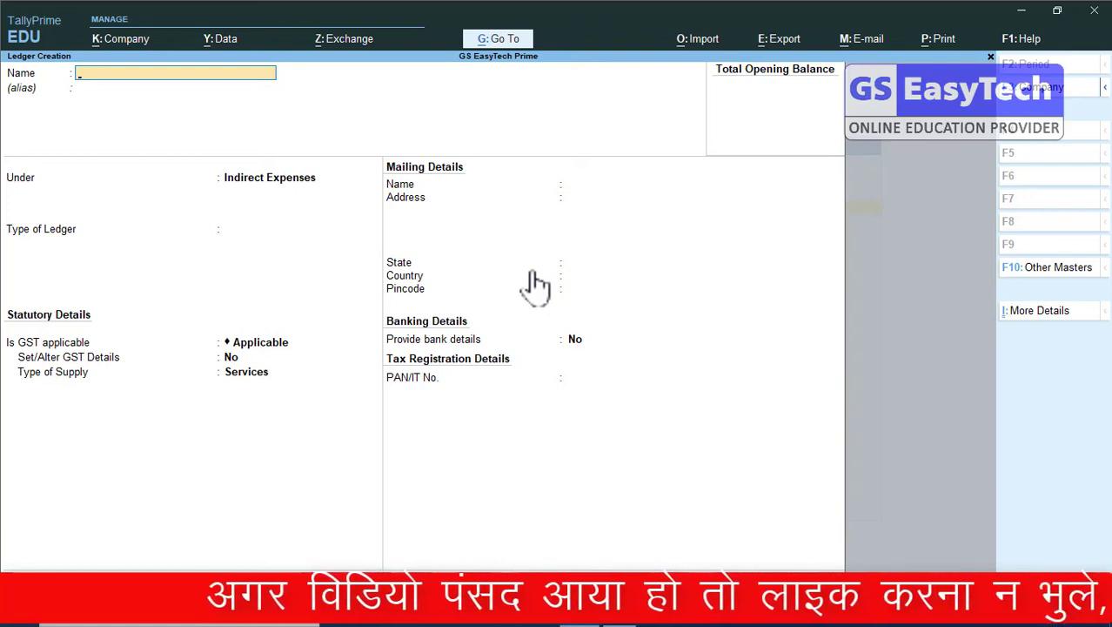
Name the next ledger Packing Charges (Interstate Sales) with a blank alias.
text(Packing Charges ()
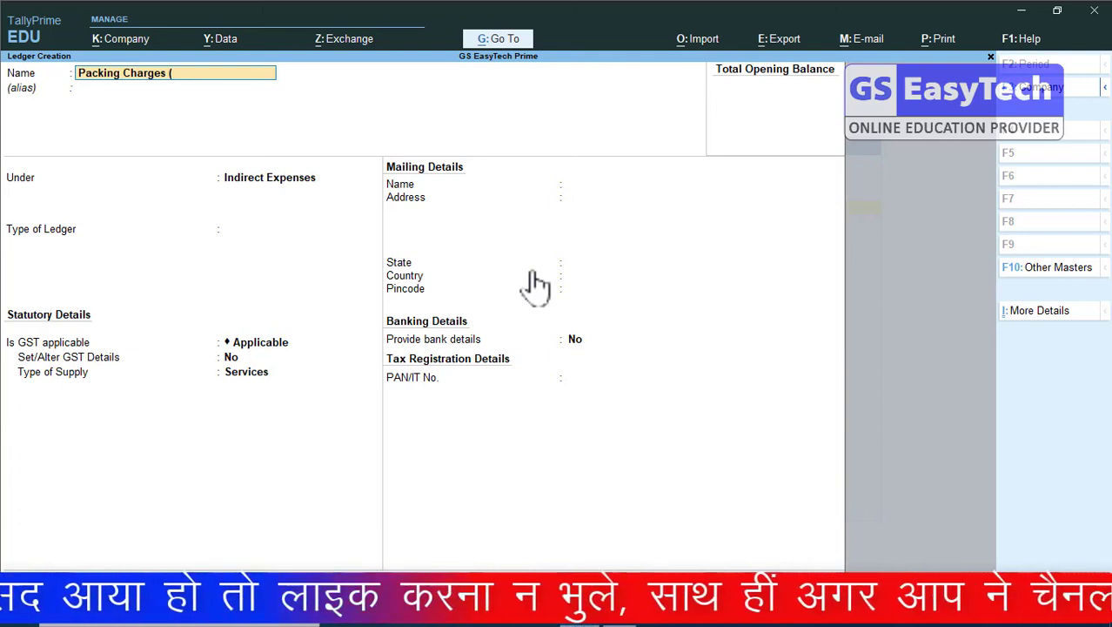
text(Interstate Sales)
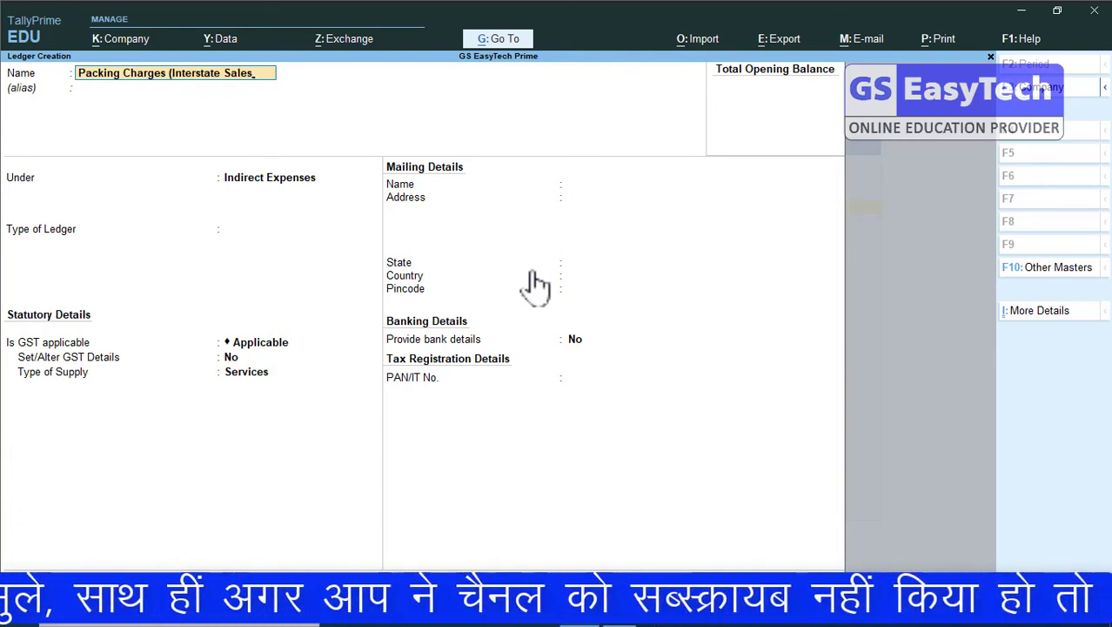
text())
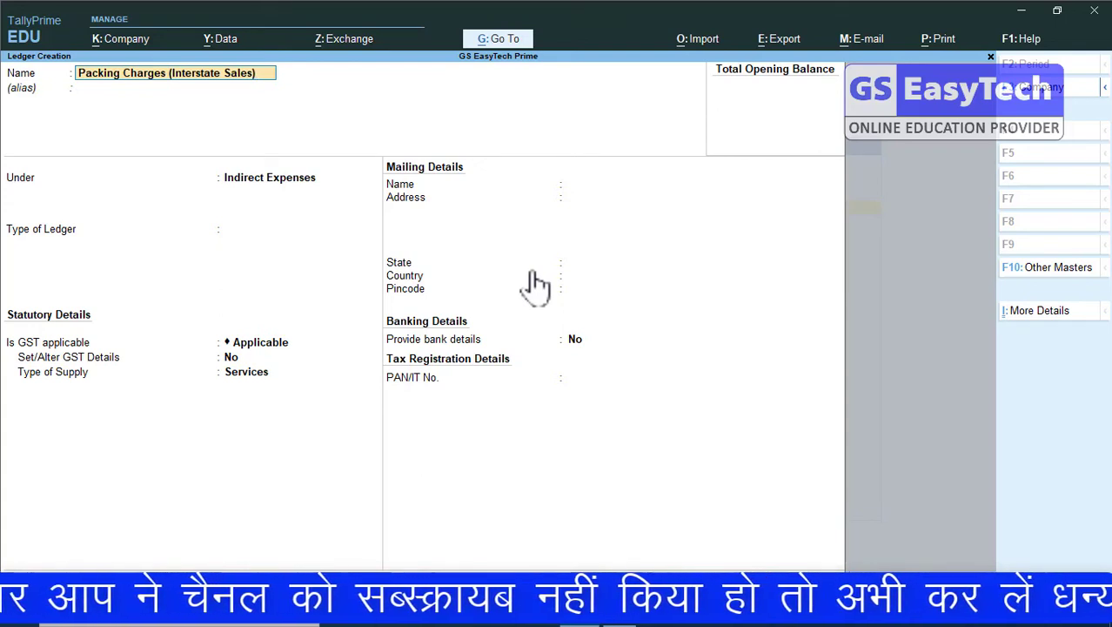
key(Return)
key(Return)
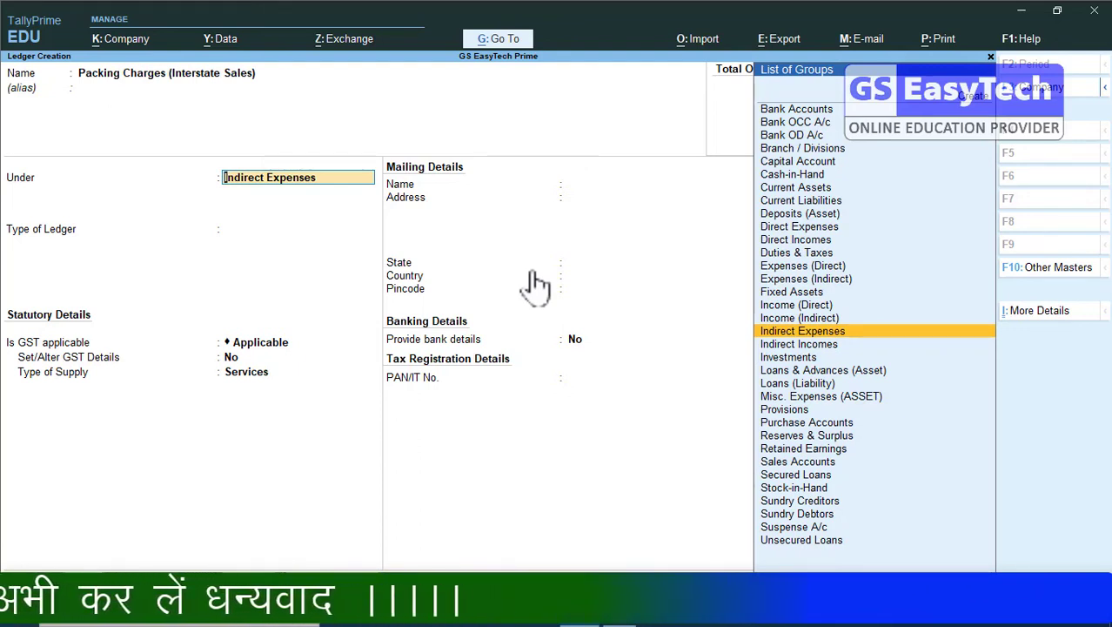
Place the ledger under Indirect Incomes with ledger type Not Applicable and GST Applicable, and choose to set its GST details.
click(808, 346)
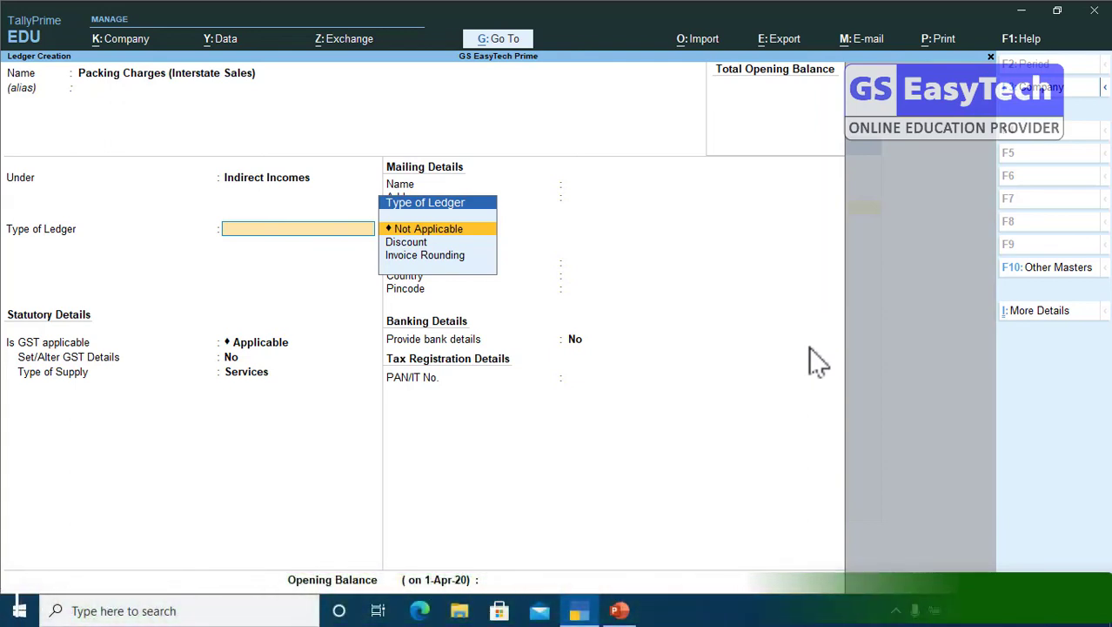
key(Return)
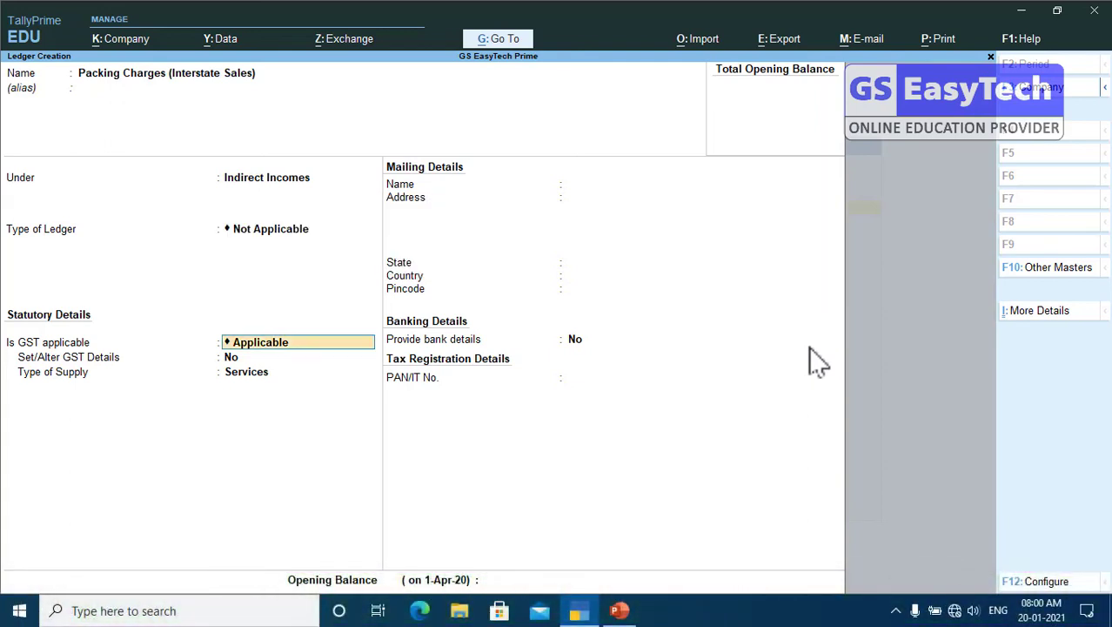
key(Return)
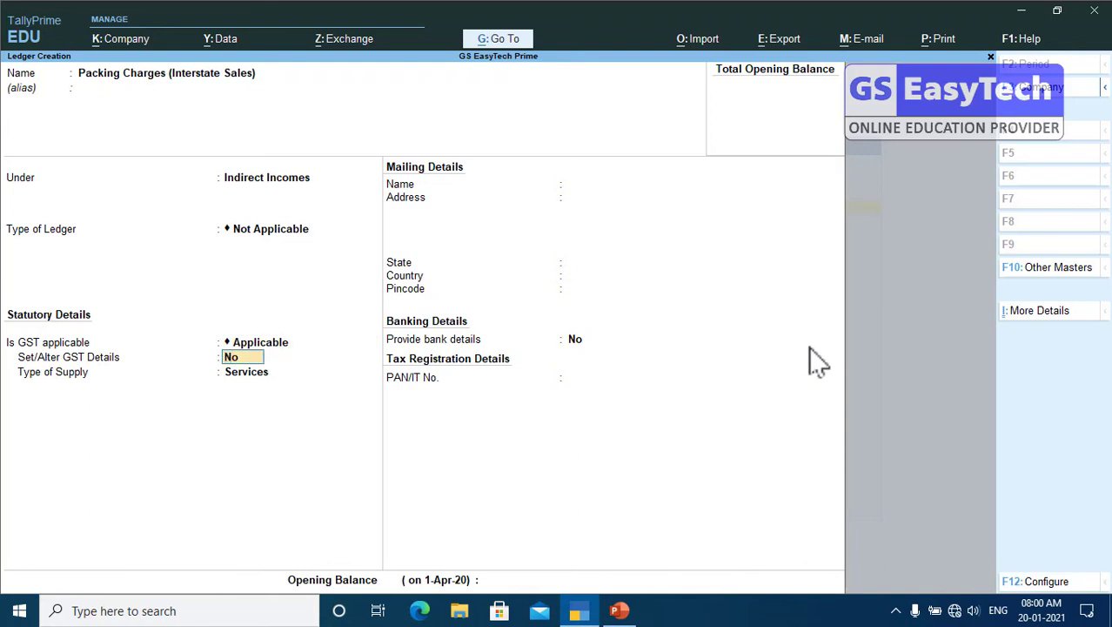
text(y)
key(Return)
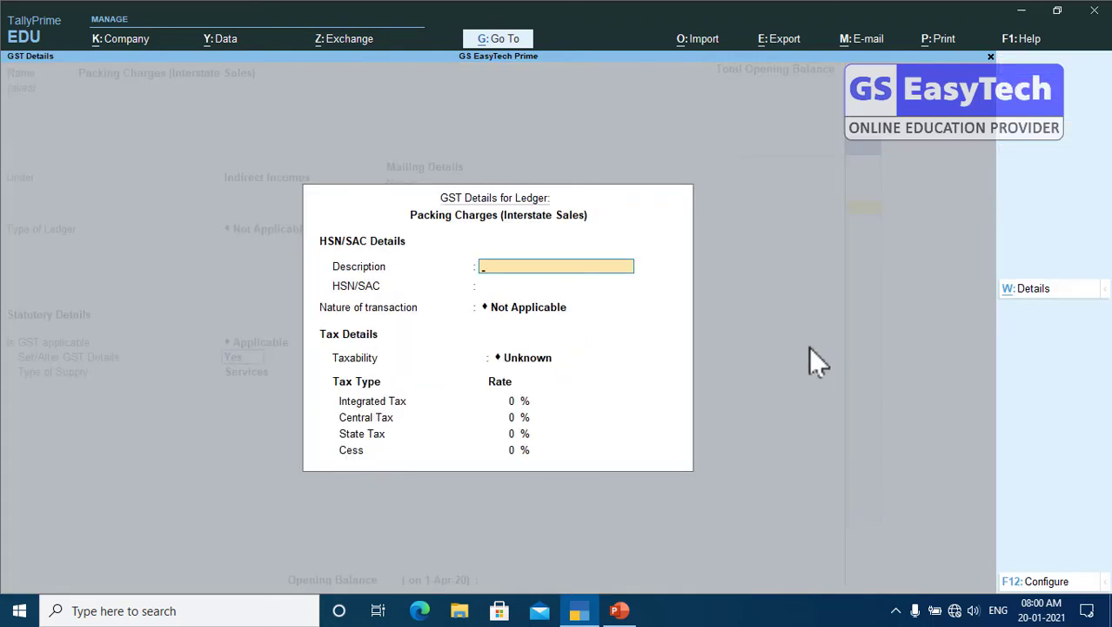
Enter Packing Charges as the GST description and 3923 as the HSN/SAC code for the interstate sales ledger.
text(Packing Charges)
key(Return)
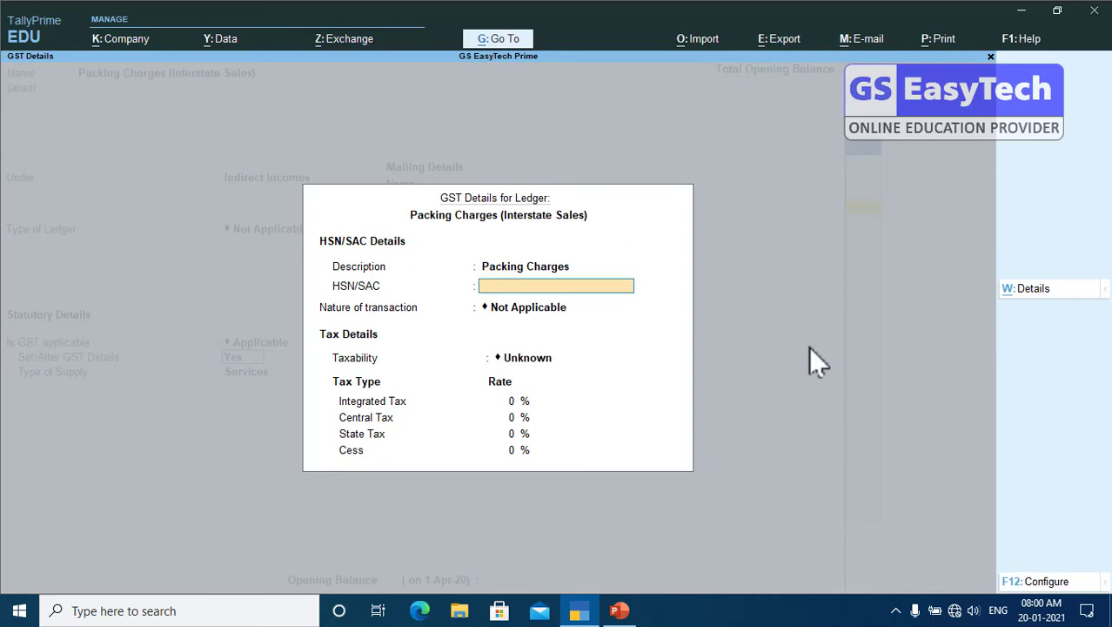
text(3923)
key(Return)
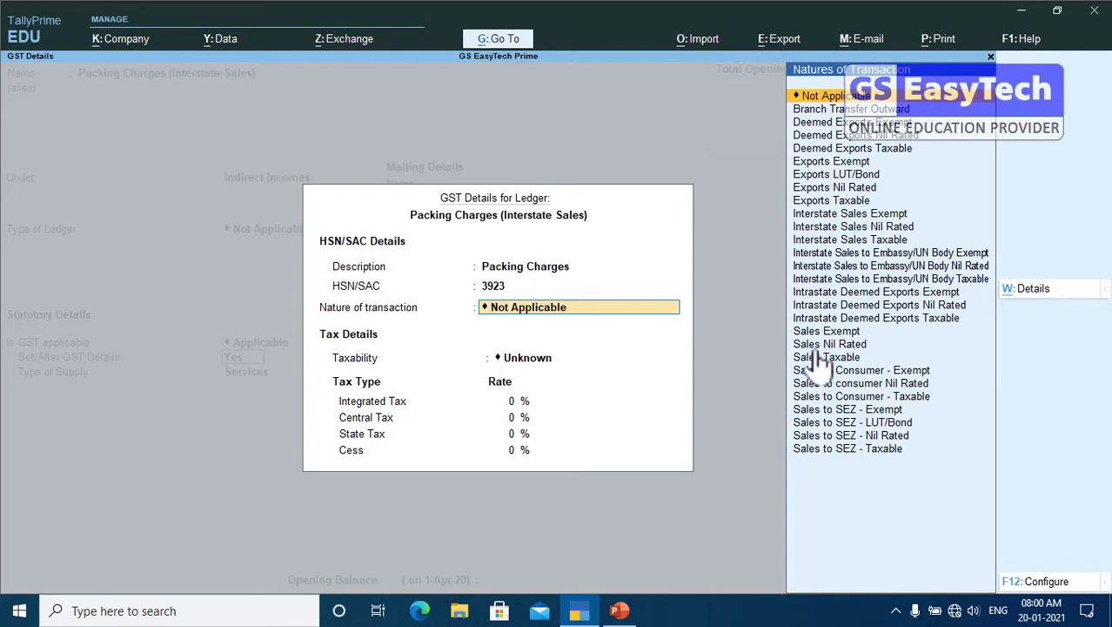
key(ctrl+shift+d)
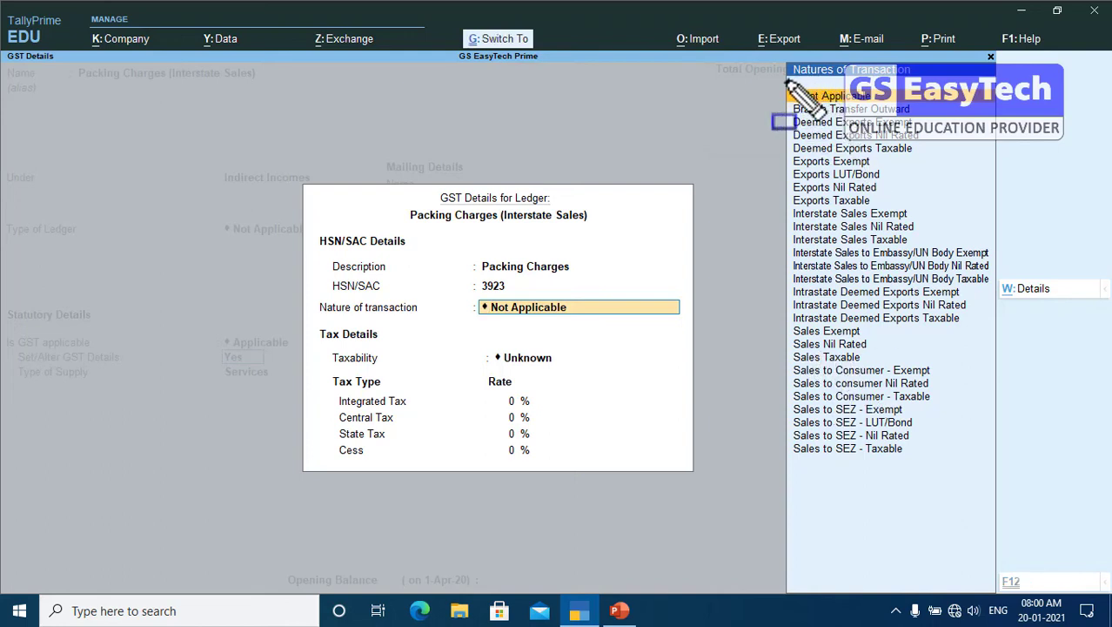
drag(785, 80, 986, 471)
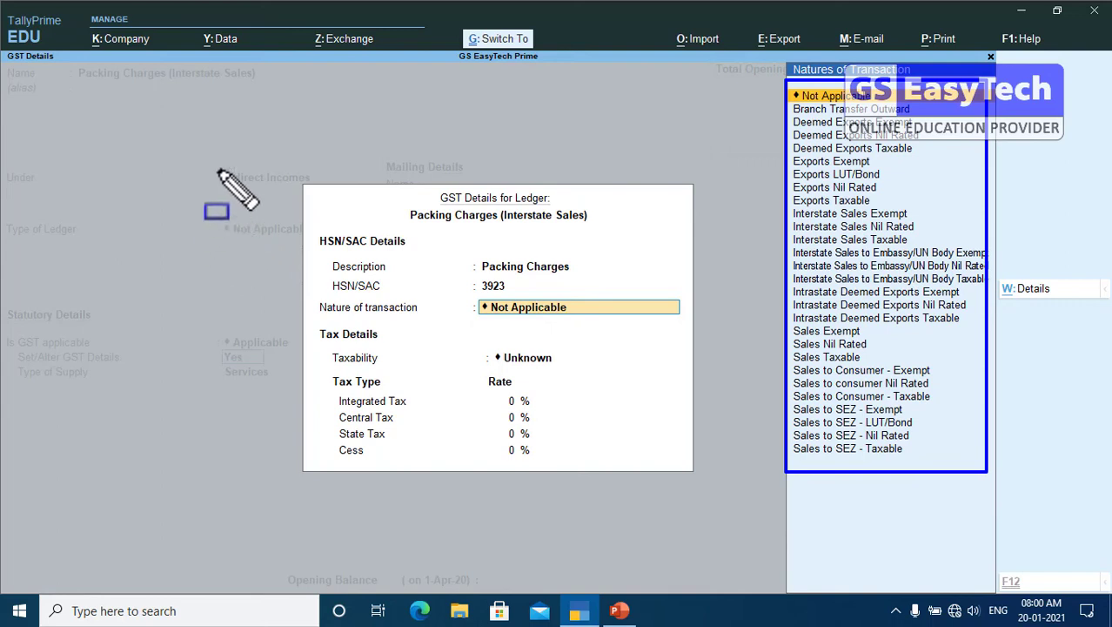
mouse_move(213, 157)
mouse_down()
mouse_move(300, 195)
mouse_move(319, 192)
mouse_up()
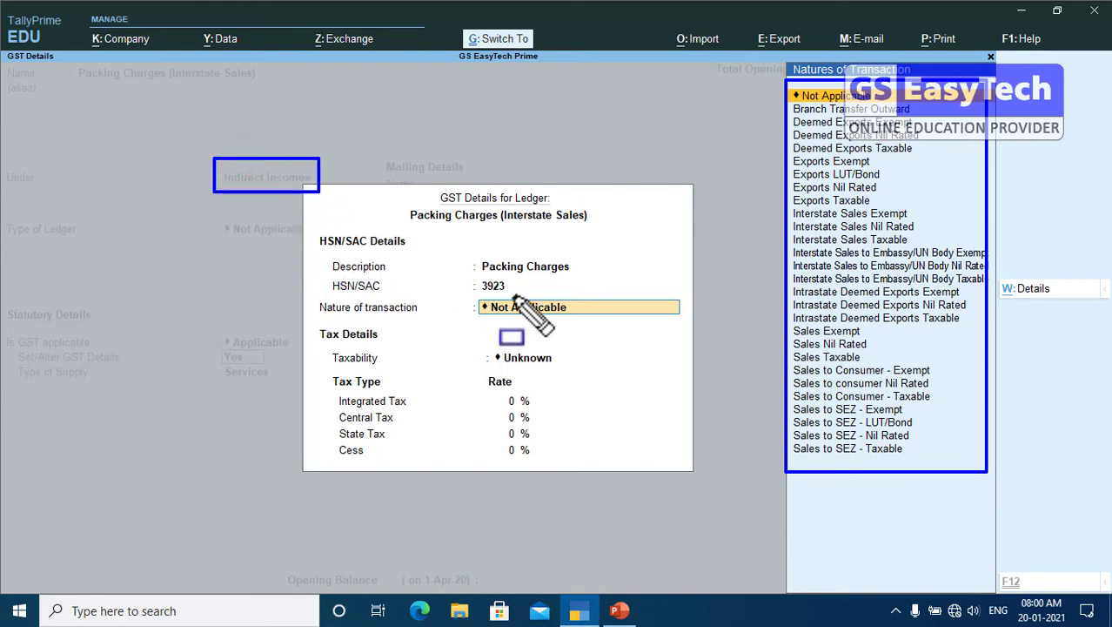
key(Escape)
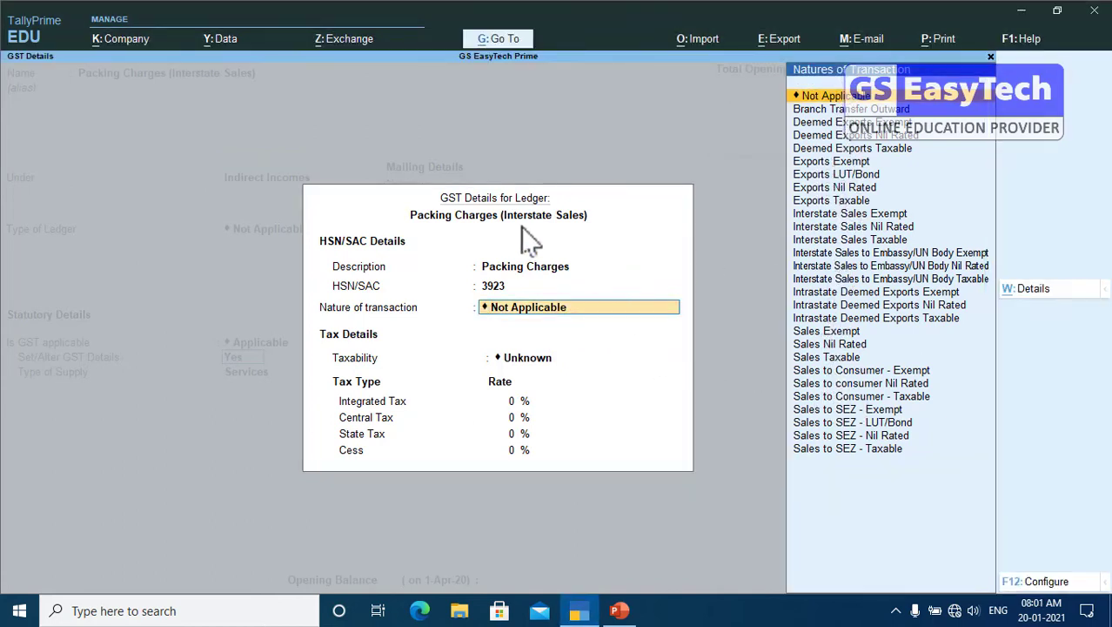
Set the nature of transaction to Interstate Sales Taxable with an 18% integrated tax rate, and accept the GST details.
click(879, 241)
key(Return)
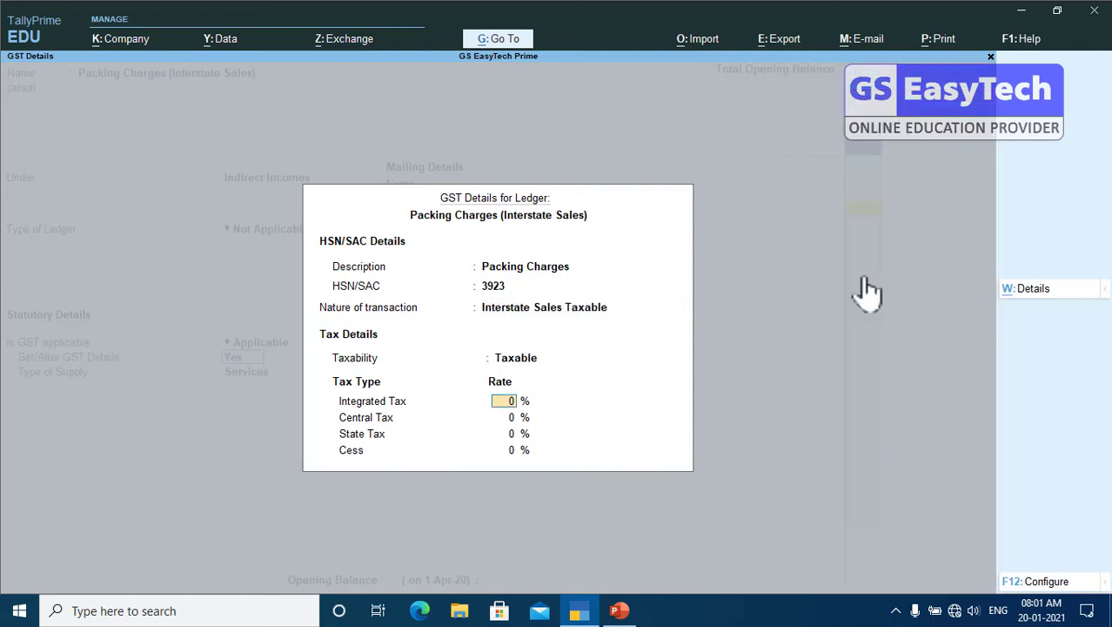
text(18)
key(Return)
key(Return)
key(Return)
key(Return)
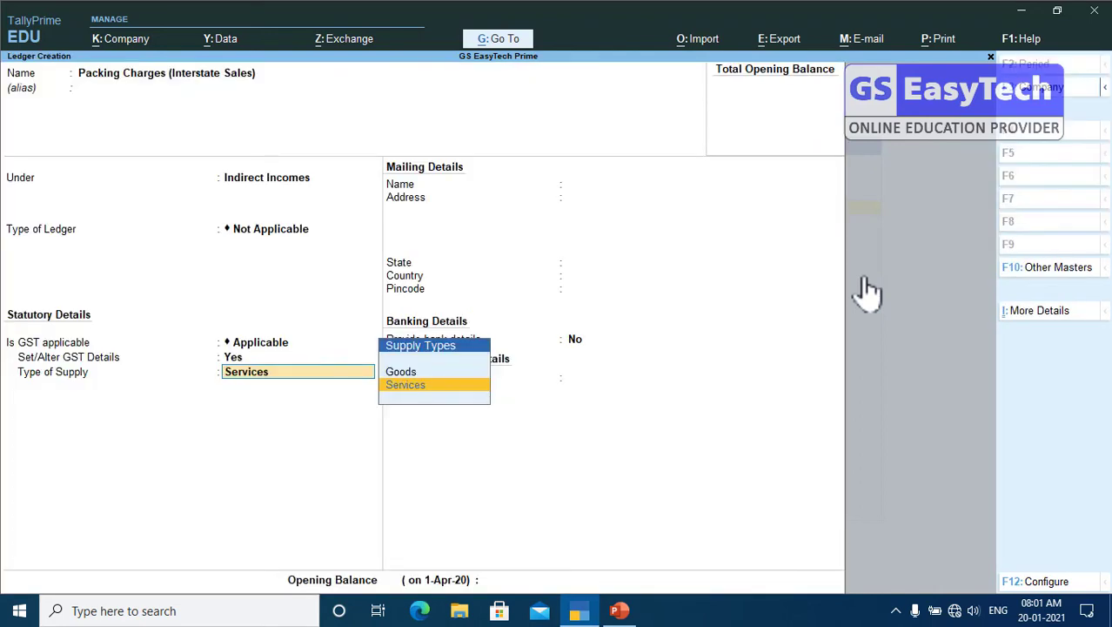
Keep Services as the supply type and no bank details, leave the opening balance blank, and save the interstate sales ledger.
key(Return)
key(Return)
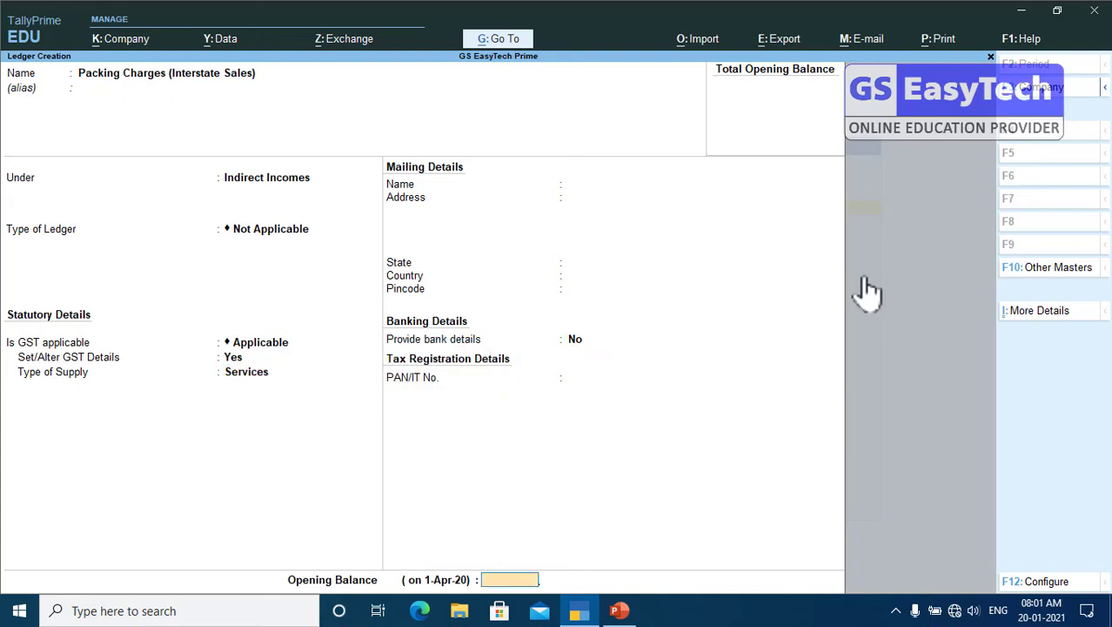
key(Return)
key(y)
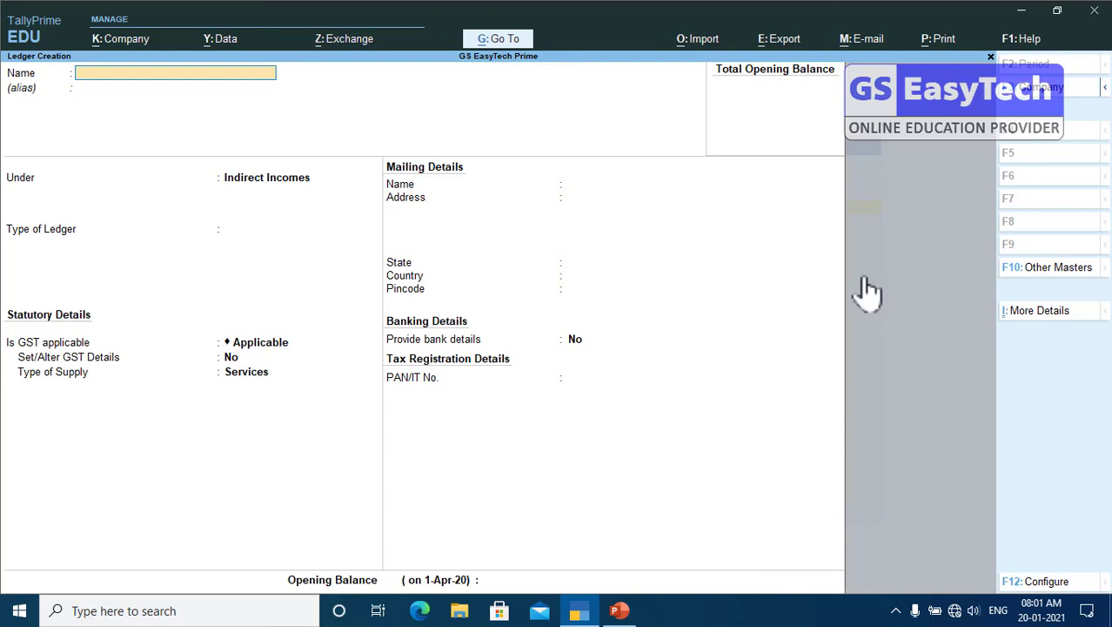
Name the new ledger Packing Charges (Intrastate Sales) and place it under Indirect Incomes with ledger type Not Applicable.
text(Packing Charges ()
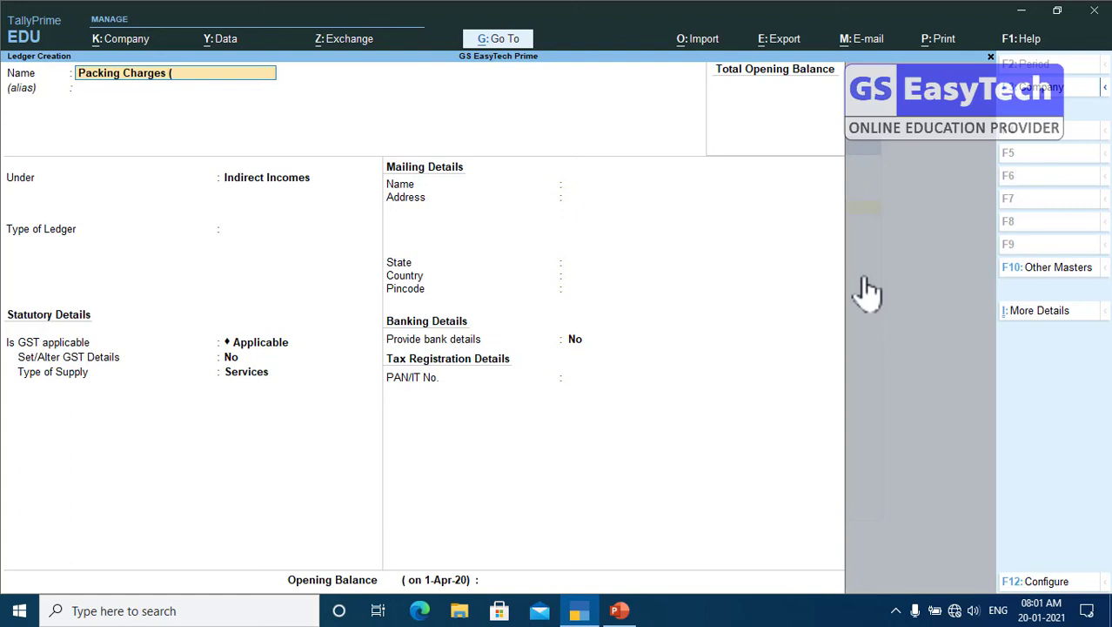
text(Intrastate Sales))
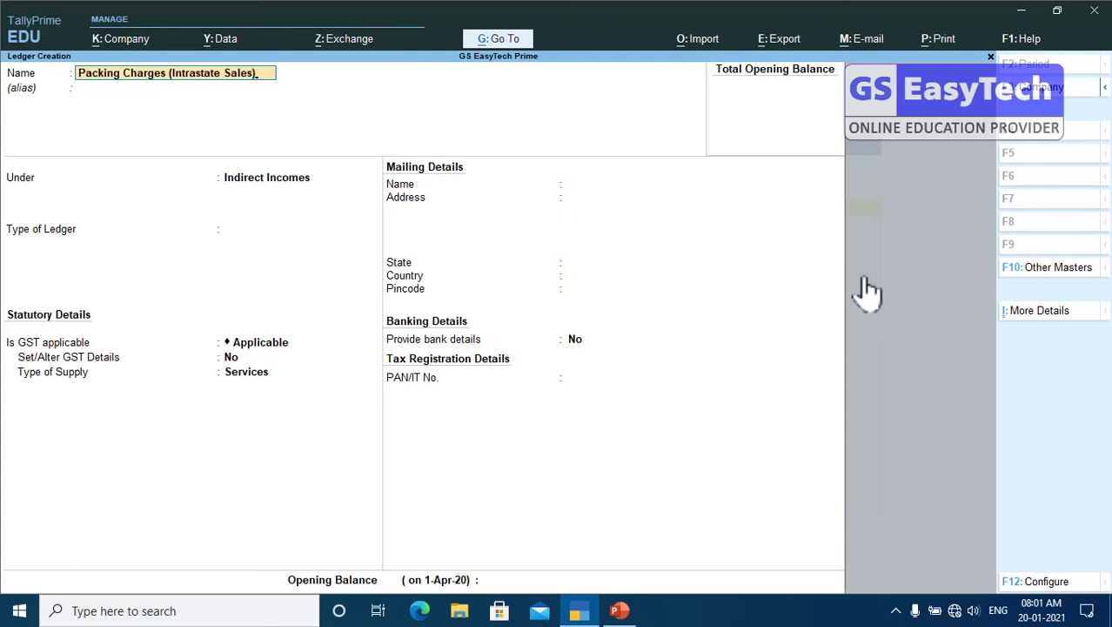
key(Return)
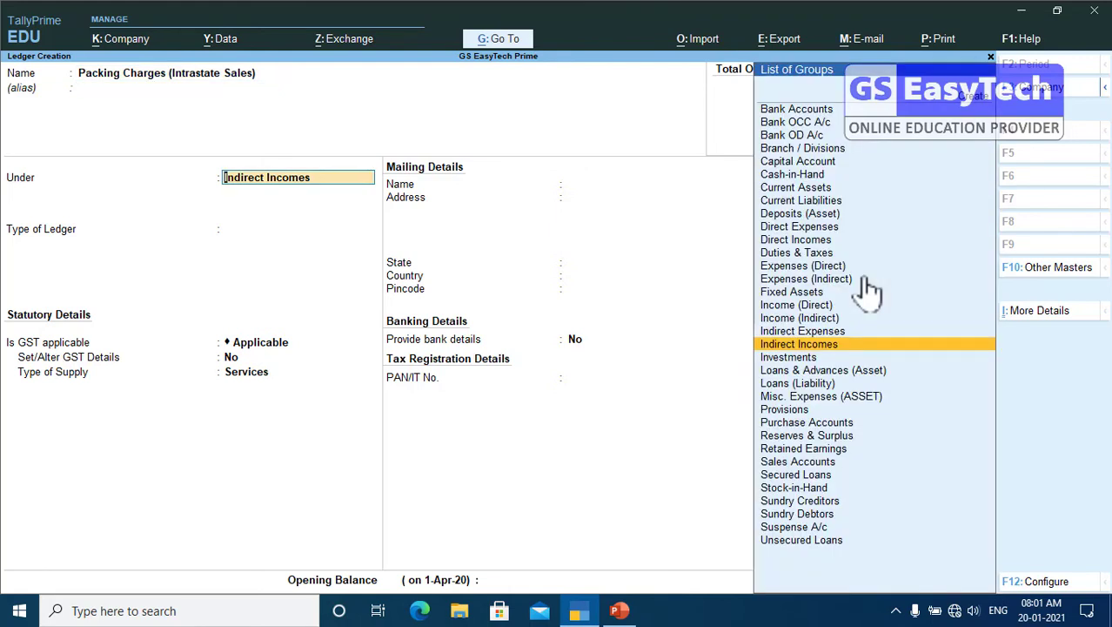
key(Return)
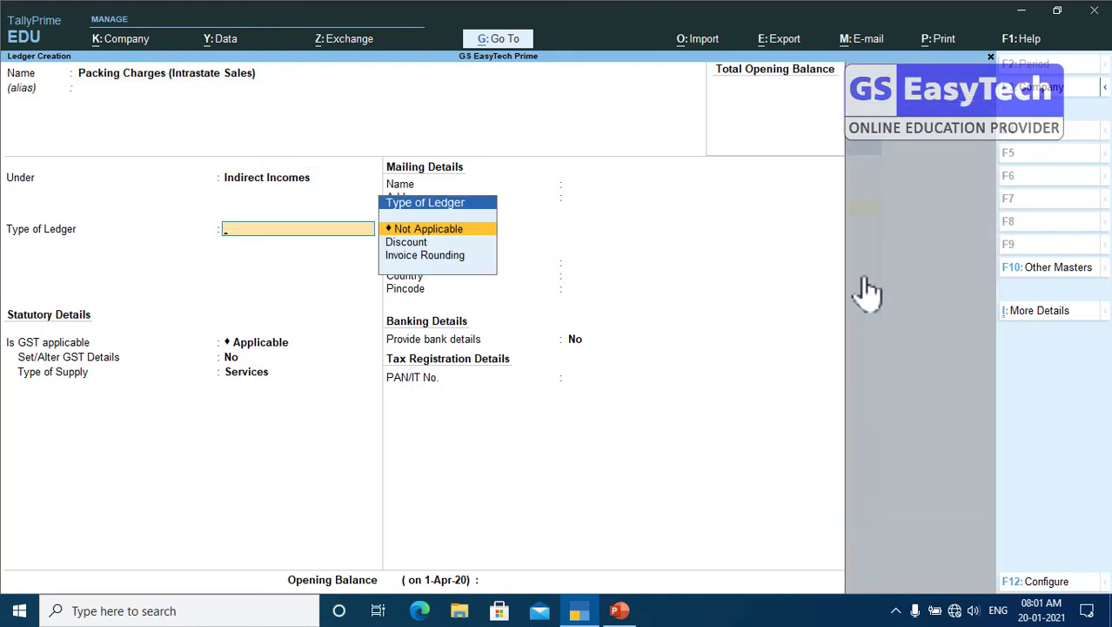
key(Return)
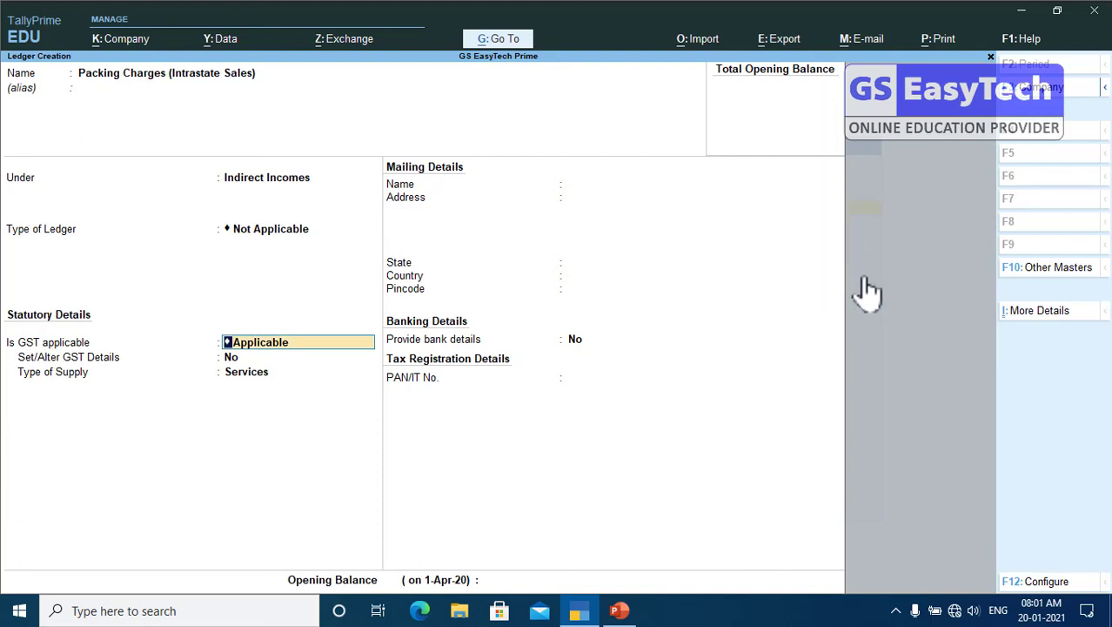
Keep GST Applicable, choose to set the GST details, and enter description Packing Charges with HSN/SAC code 3923.
key(Return)
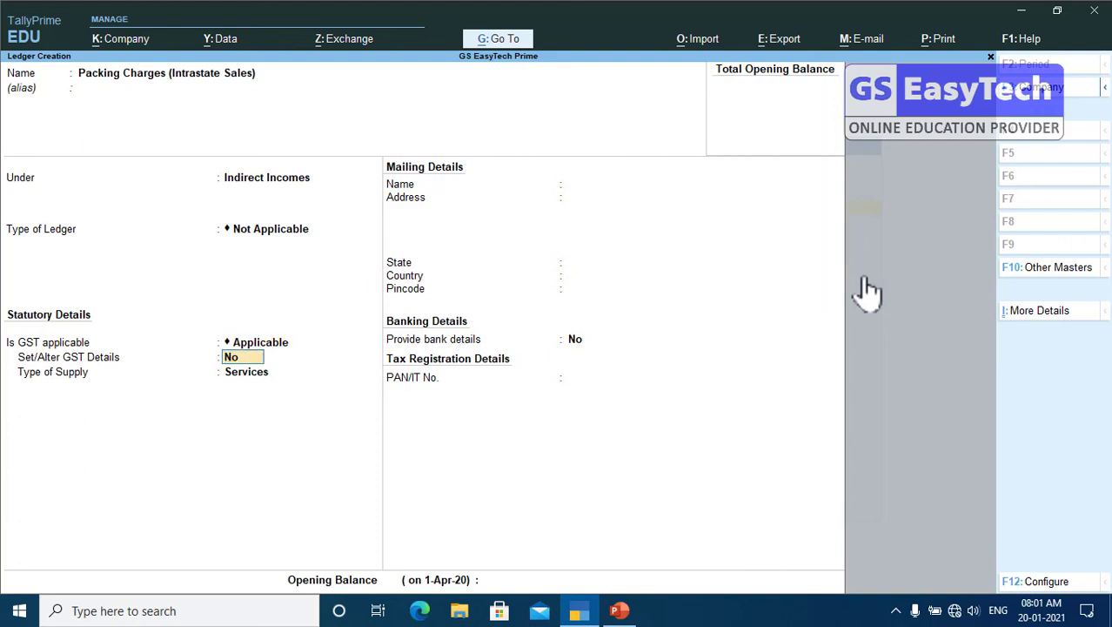
text(y)
key(Return)
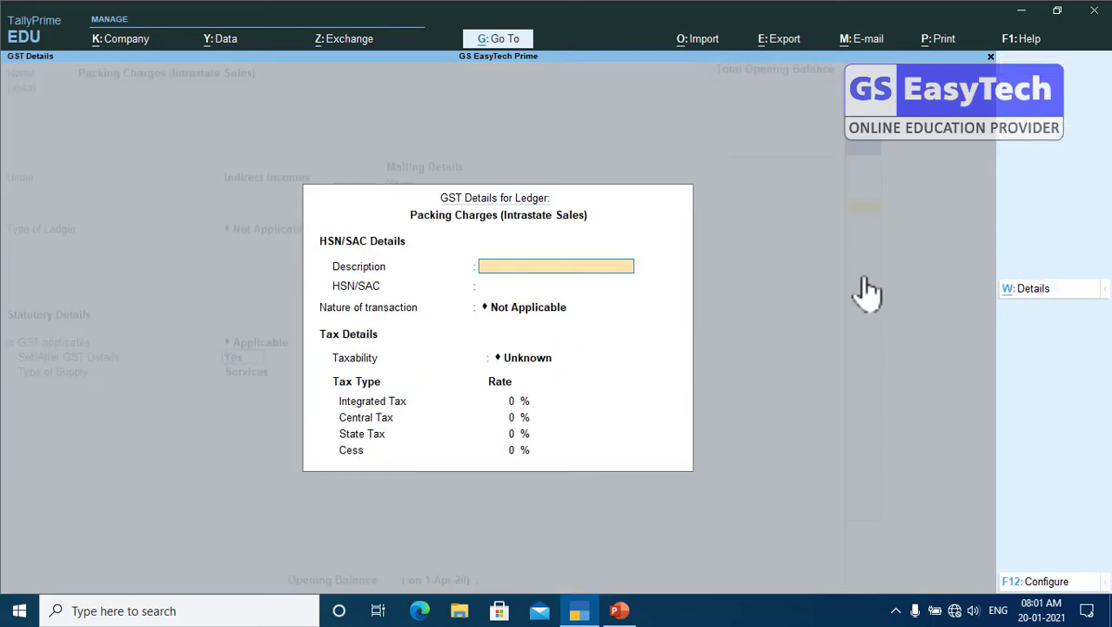
text(Packing Charges)
key(Return)
text(3923)
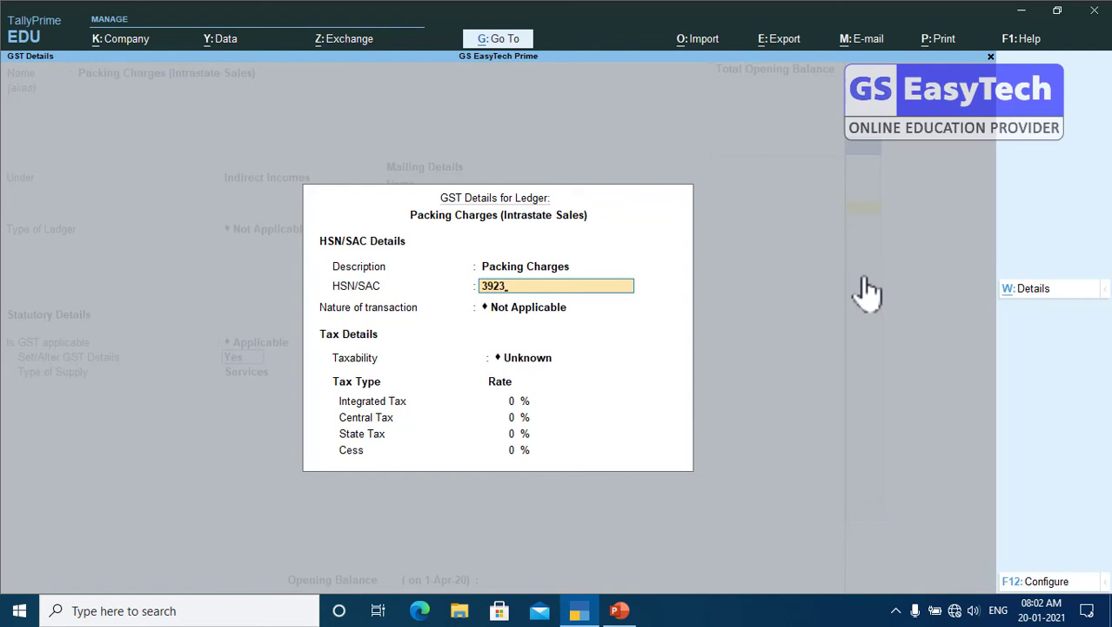
key(Return)
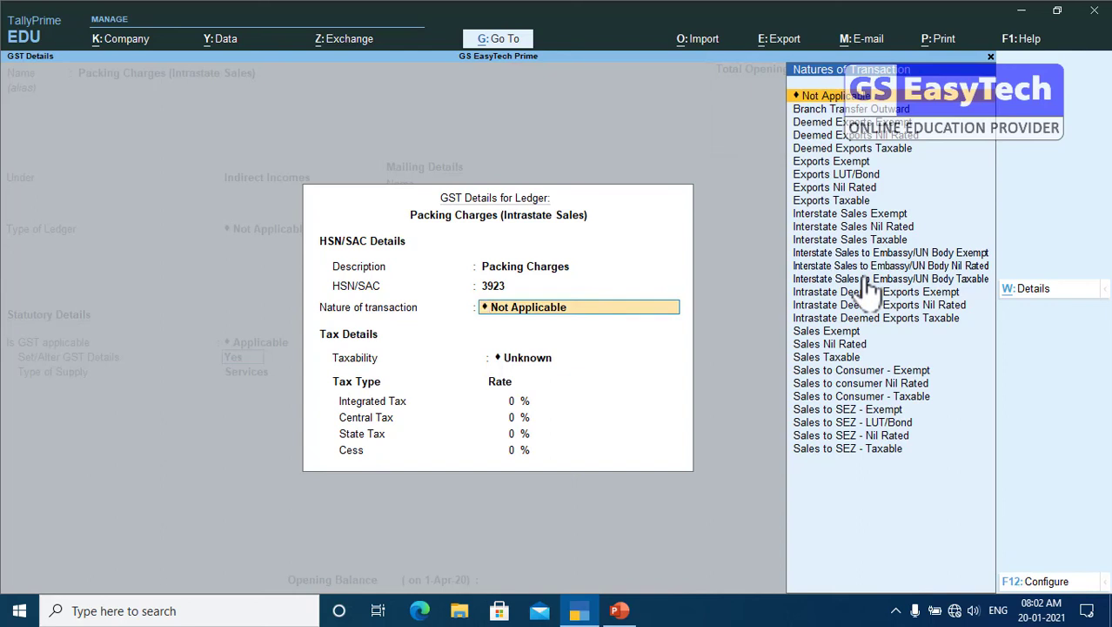
Set the nature of transaction to Sales Taxable with an 18% integrated tax rate, and accept the GST details.
click(857, 359)
text(18)
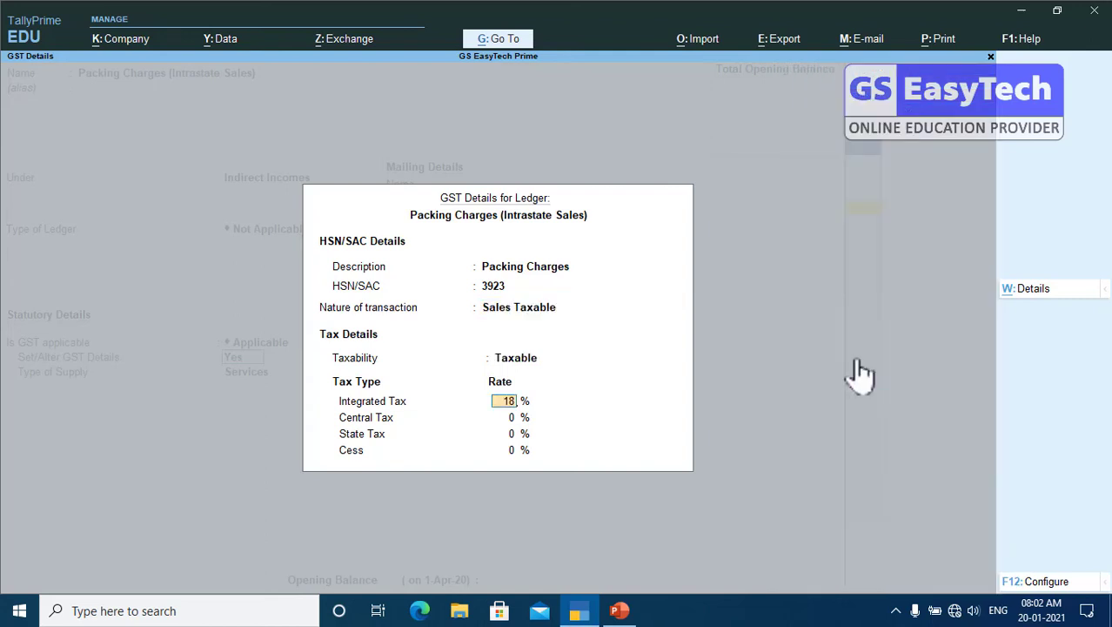
key(Return)
key(Return)
key(Return)
key(Return)
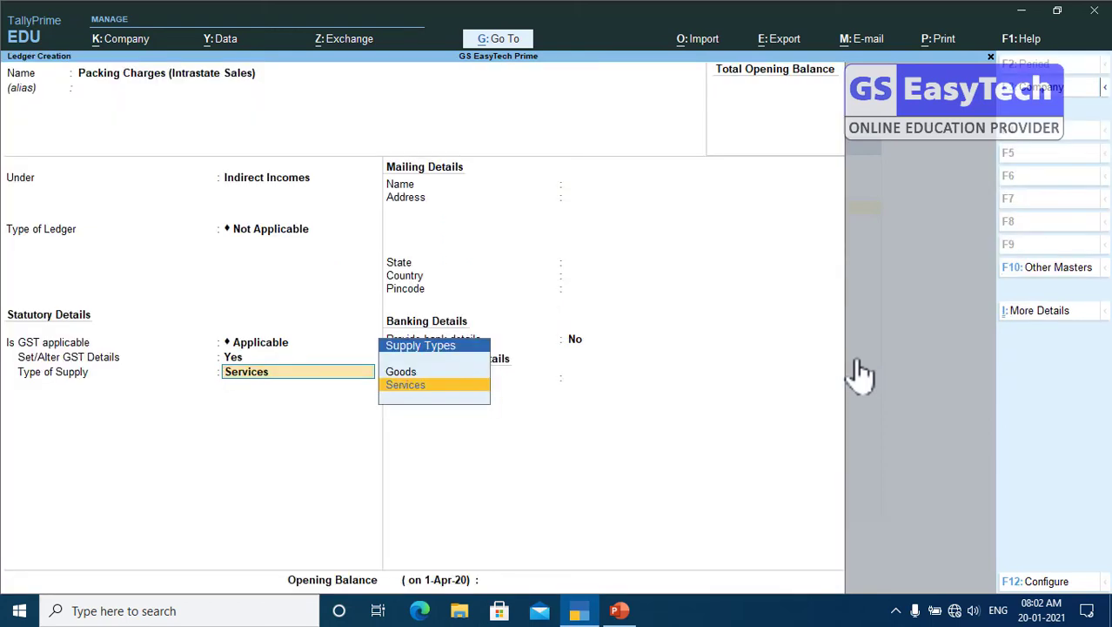
Keep Services as the supply type and no bank details, save the intrastate sales ledger, and return to the Gateway of Tally.
key(Return)
key(Return)
key(Return)
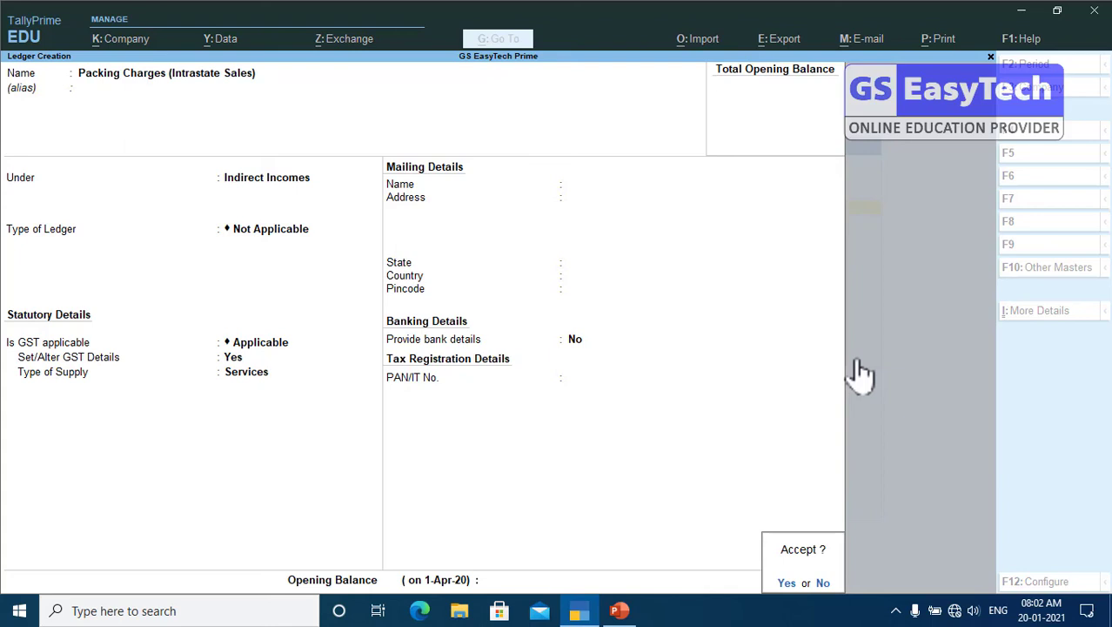
key(Return)
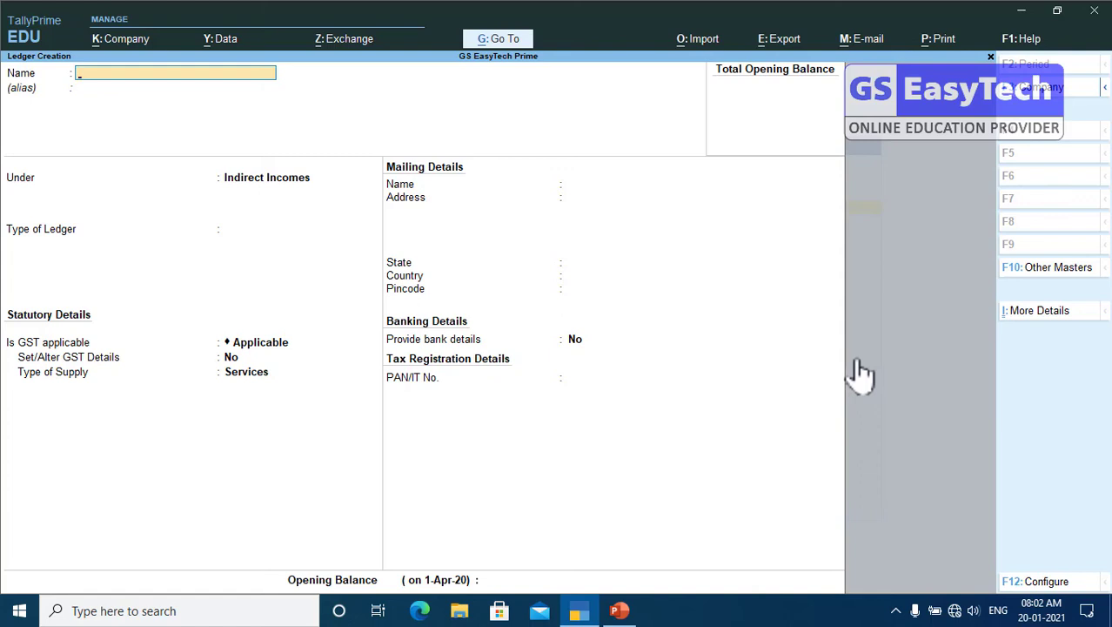
key(Escape)
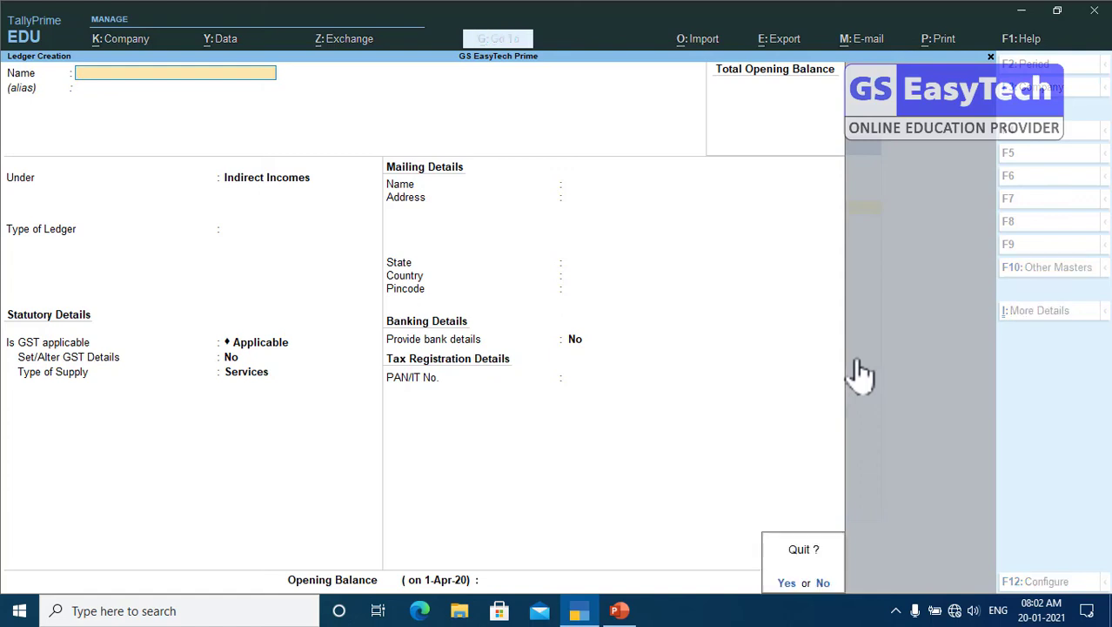
key(y)
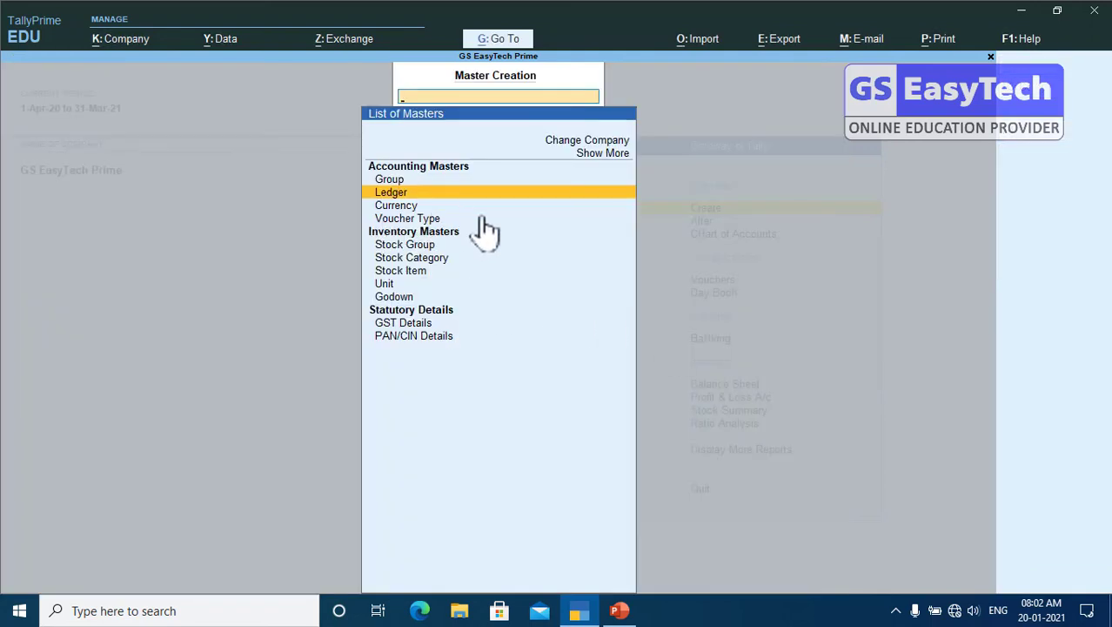
key(Escape)
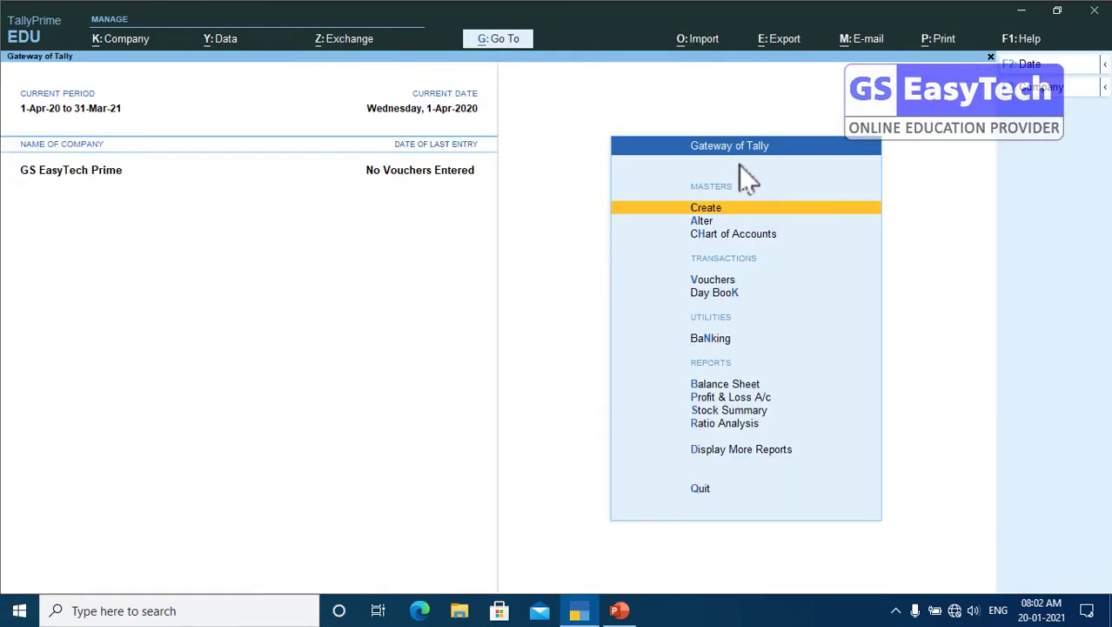
Open the list of ledgers for alteration and review the interstate and intrastate packing charges ledgers.
click(696, 223)
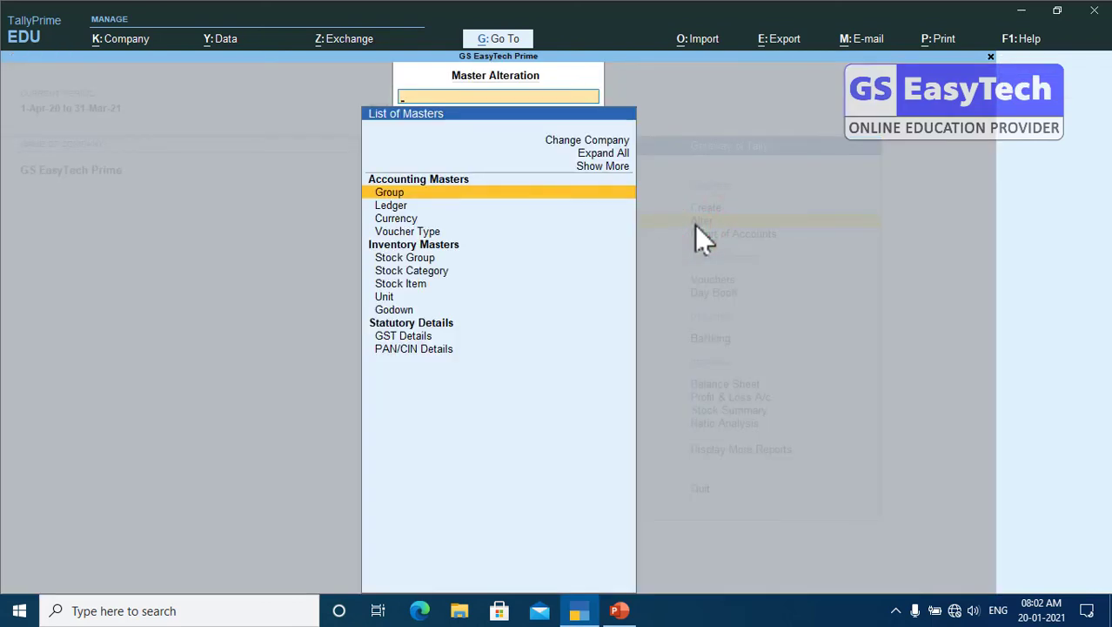
click(390, 207)
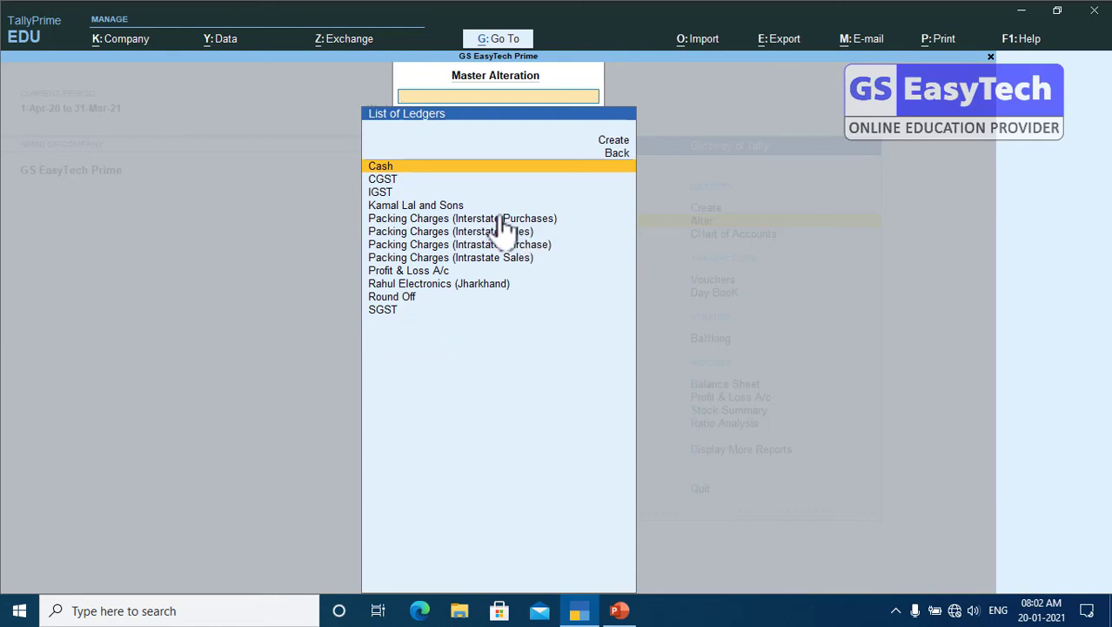
key(ctrl+1)
mouse_move(361, 218)
mouse_down()
mouse_move(422, 318)
mouse_move(779, 315)
mouse_up()
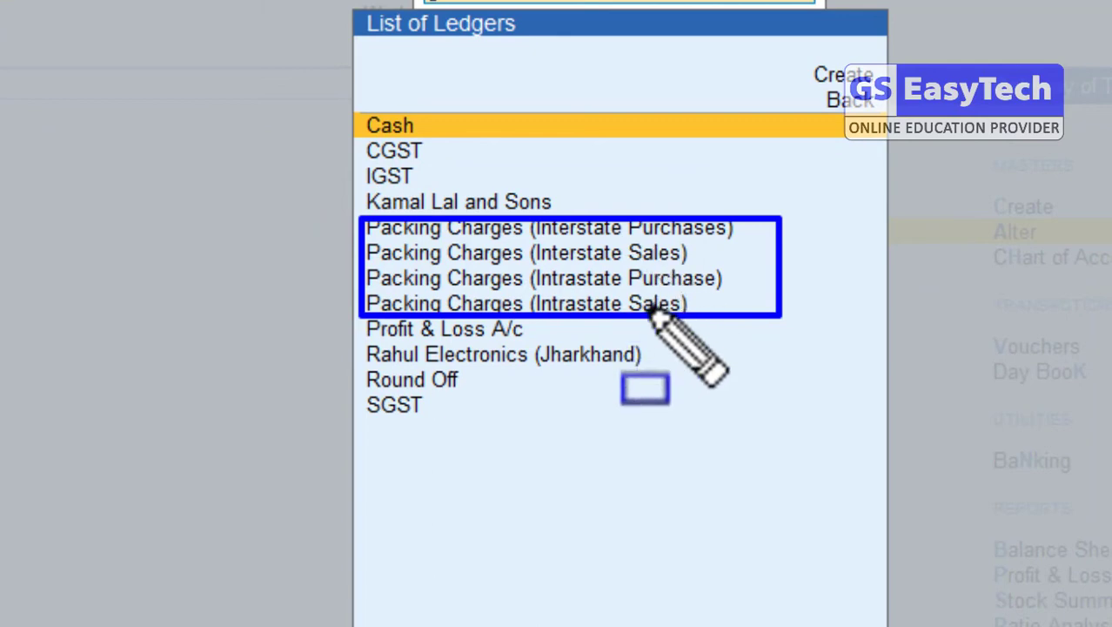